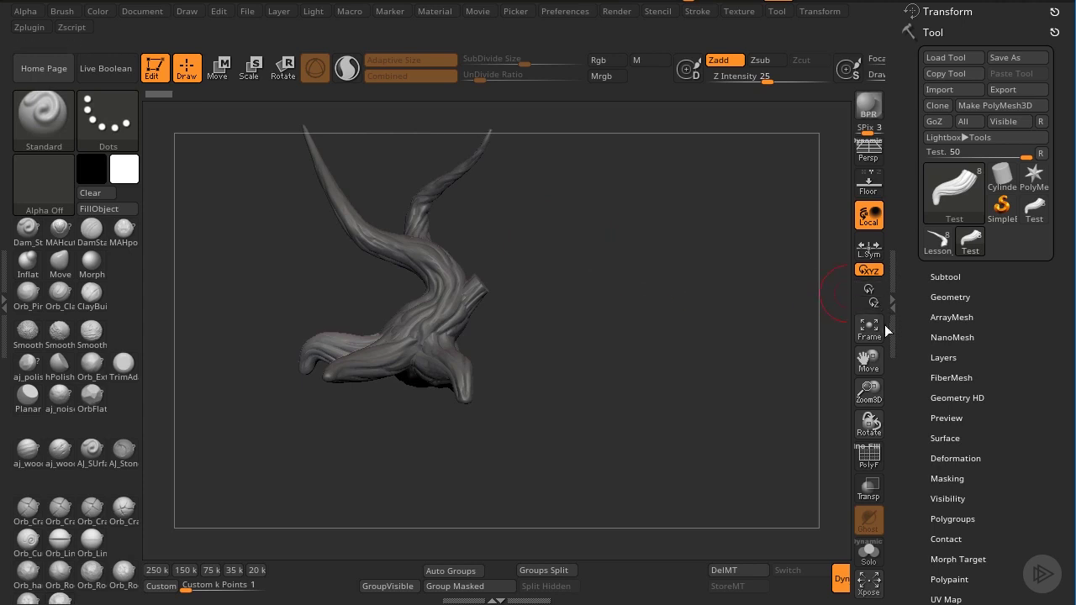
Examine the tree sculpt's roots, trunk, cut stump and branches from several angles and distances
left_click_drag(868, 391, 869, 437)
left_click_drag(698, 406, 513, 411)
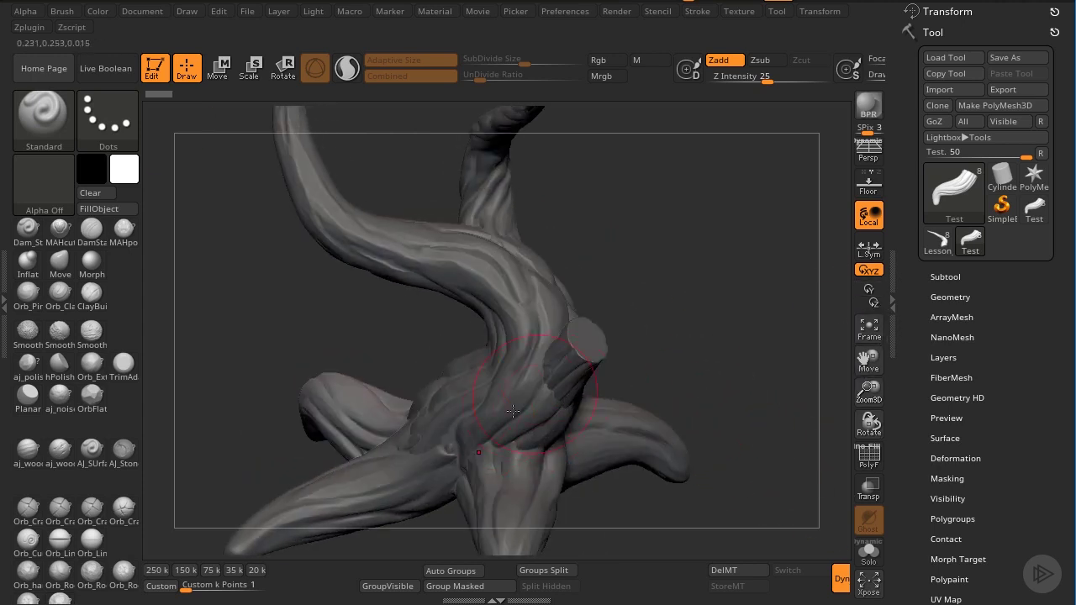
left_click_drag(685, 361, 757, 328)
left_click_drag(870, 360, 876, 450)
left_click_drag(869, 385, 869, 406)
mouse_move(773, 529)
left_mouse_down("alt")
mouse_move(725, 276)
mouse_move(761, 294)
left_mouse_up("alt")
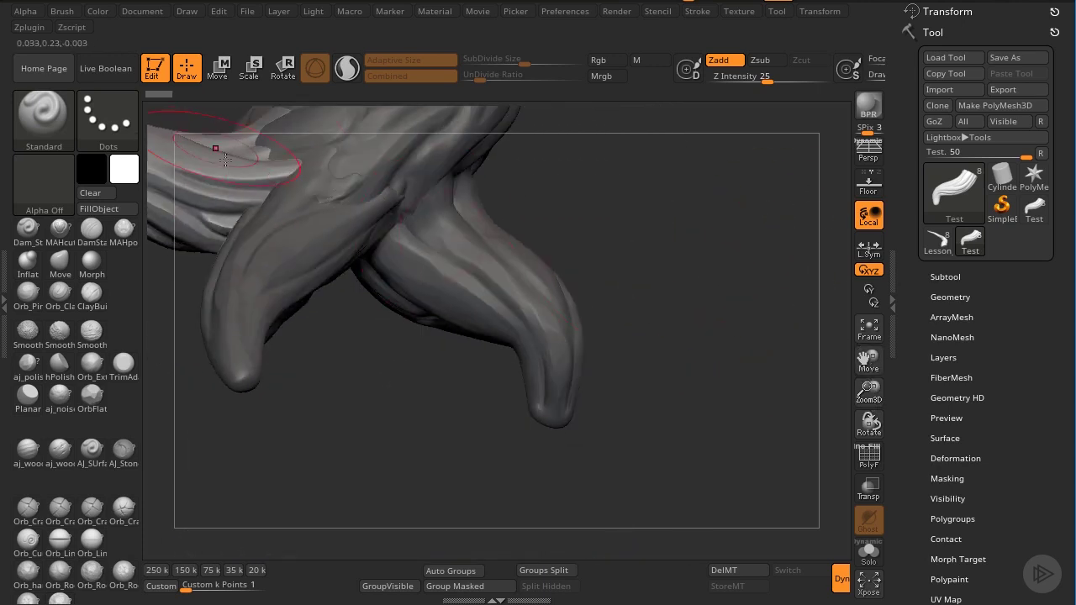
left_click_drag(358, 190, 398, 272)
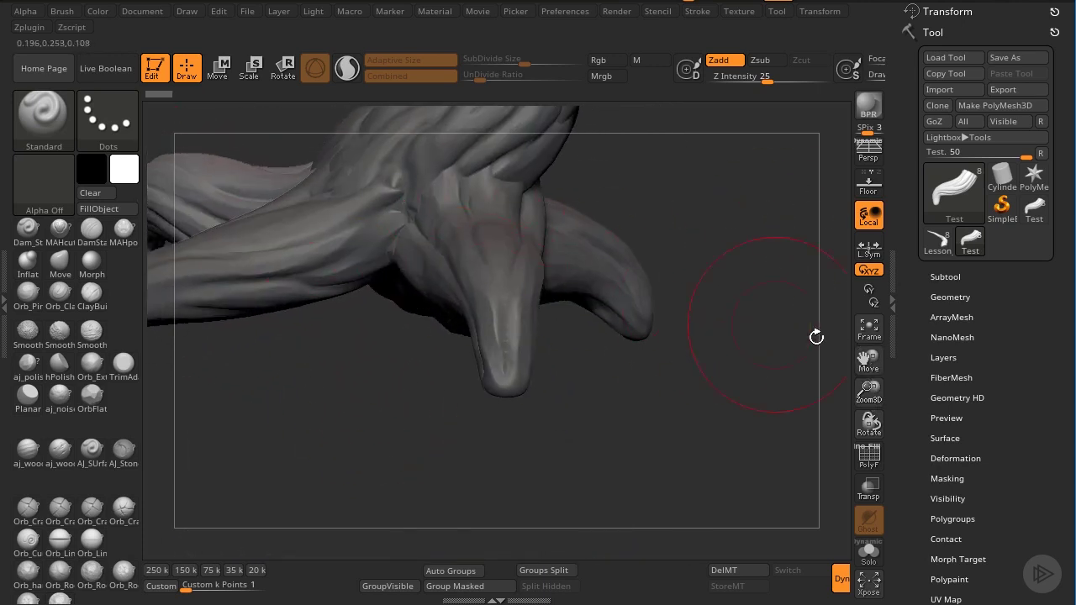
left_click_drag(868, 360, 879, 530)
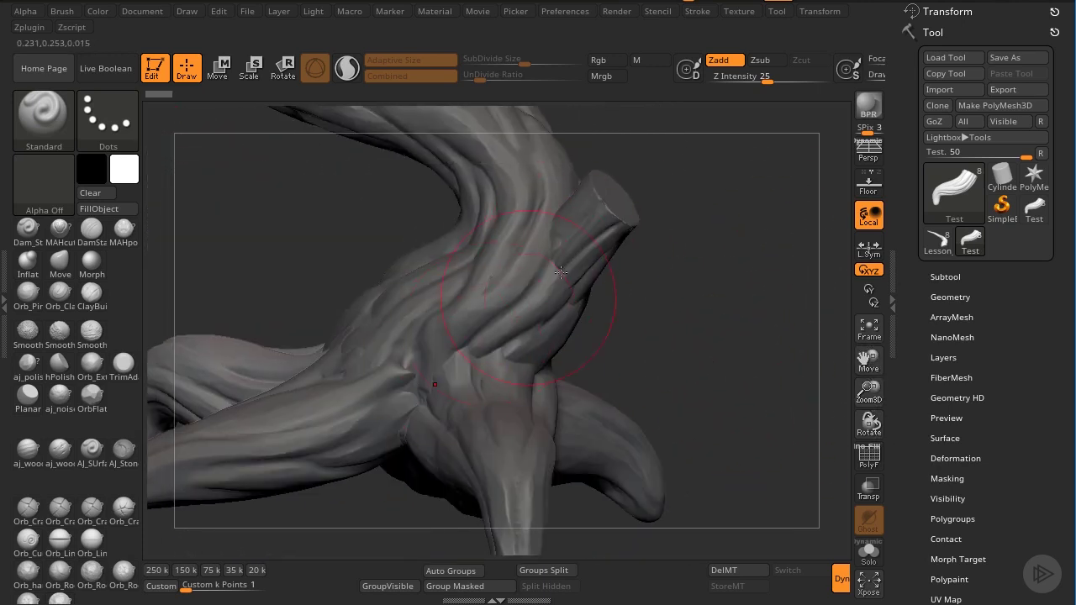
left_click_drag(704, 277, 672, 279, "shift")
left_click_drag(873, 390, 851, 294)
left_click_drag(710, 357, 777, 353)
left_click(874, 330)
Open the subtool list and select the main trunk subtool Lesson_07_Start at the head of the list
left_click(945, 277)
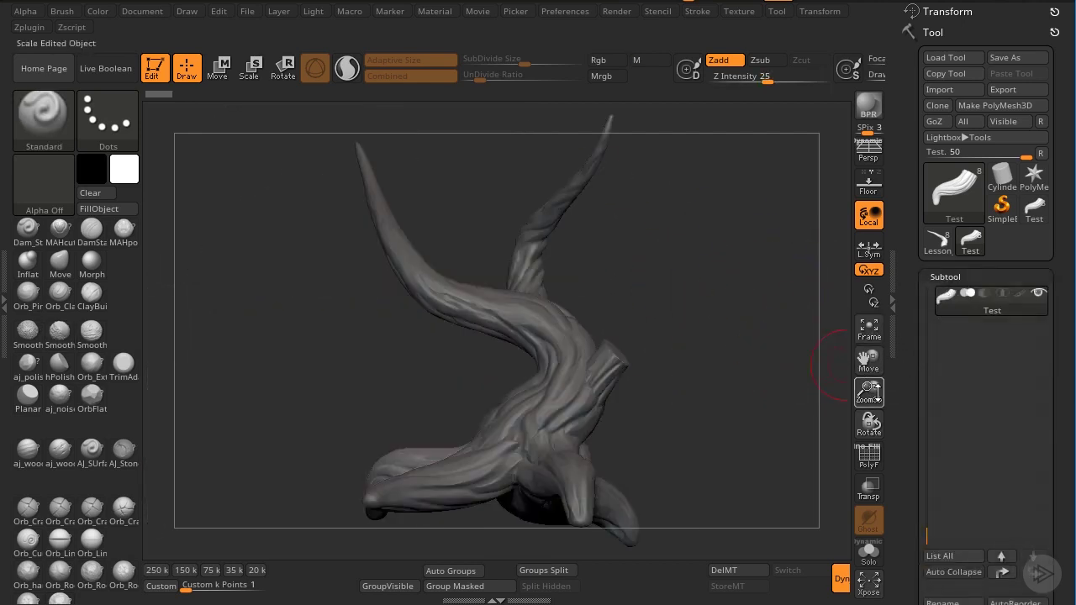
left_click_drag(926, 524, 929, 275)
left_click(948, 306)
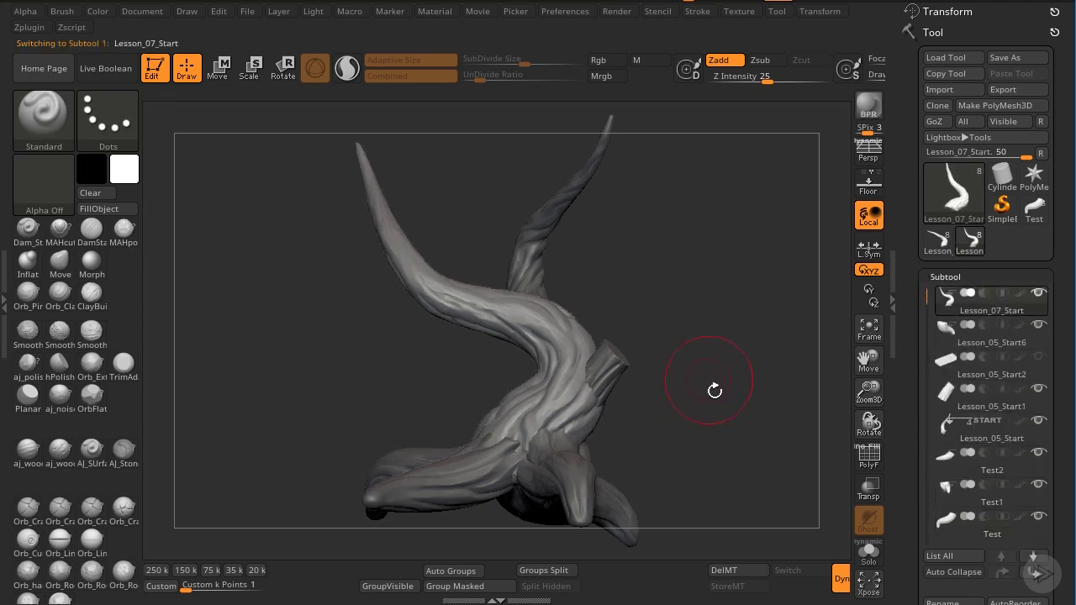
mouse_move(689, 283)
left_mouse_down()
mouse_move(567, 255)
mouse_move(522, 269)
mouse_move(647, 279)
left_mouse_up()
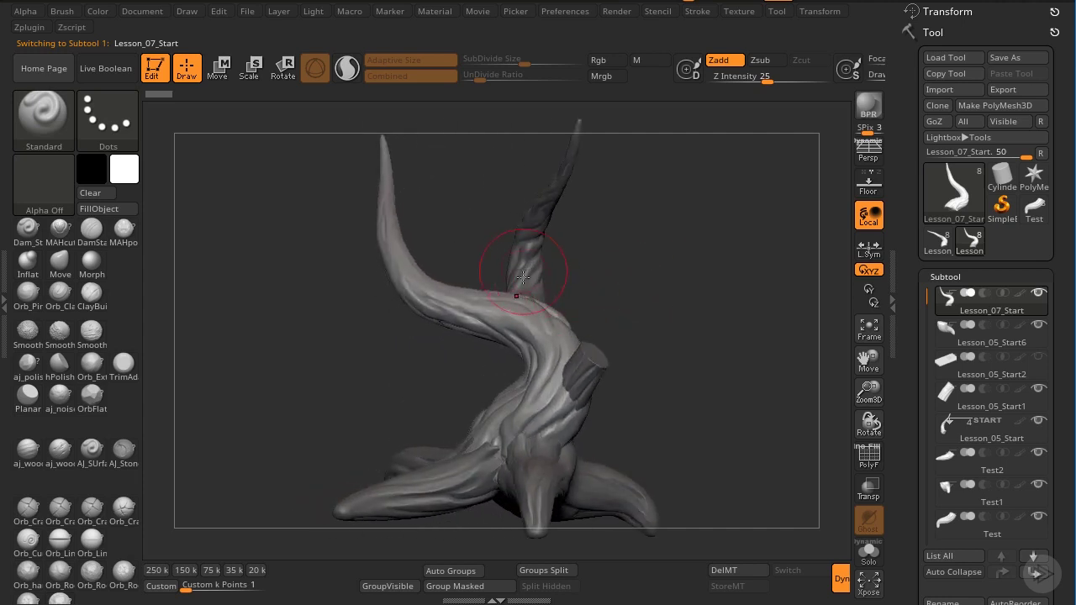
left_click_drag(622, 345, 810, 432)
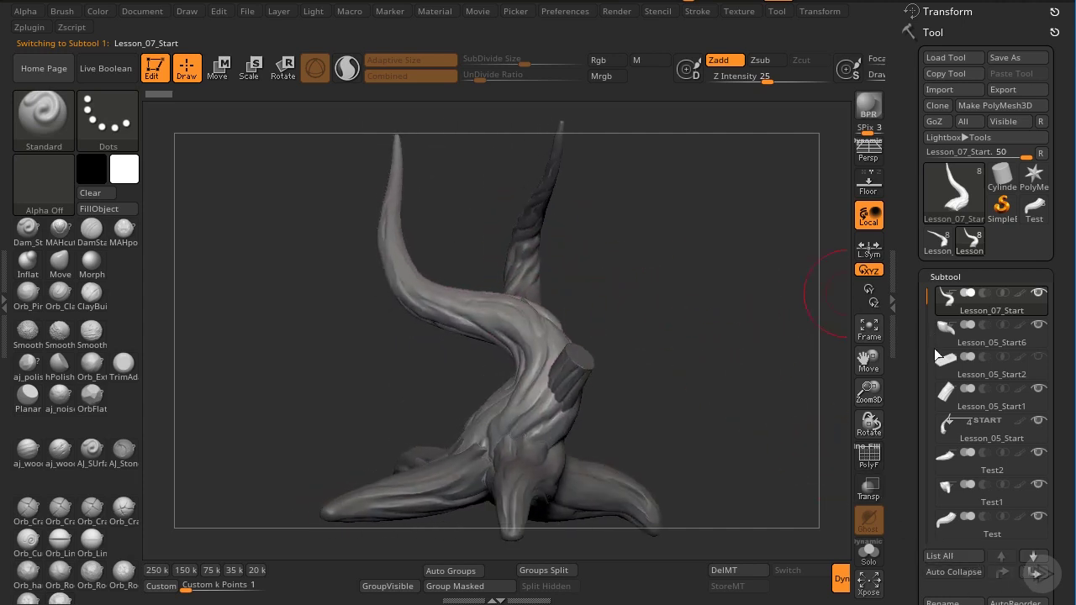
Reorder the upper branch subtool Lesson_05_Start to directly above Lesson_07_Start and merge it down into the trunk
left_click(541, 278, "alt")
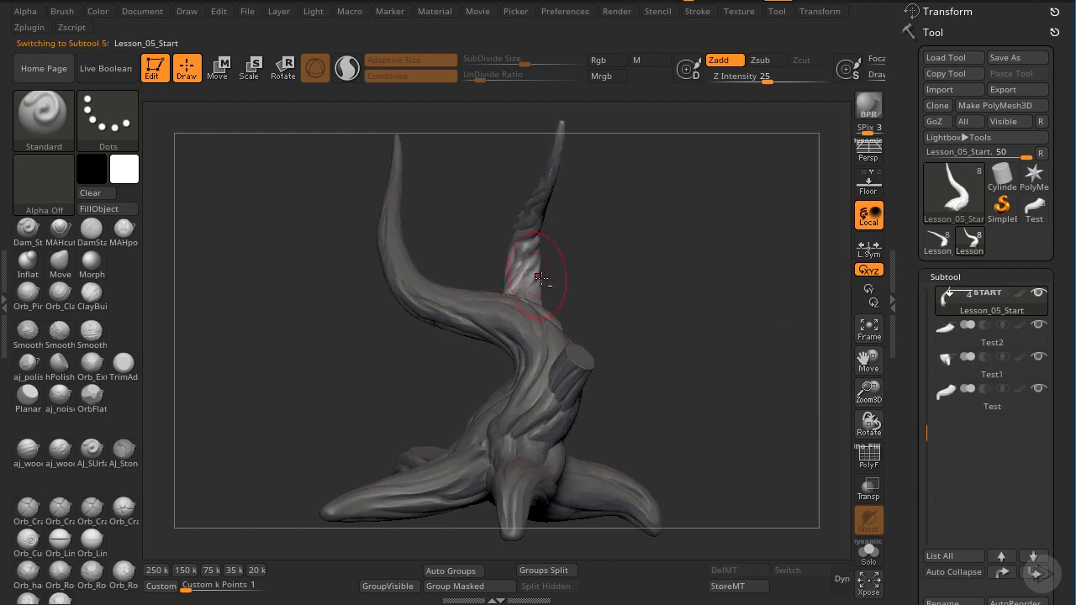
left_click(1001, 572)
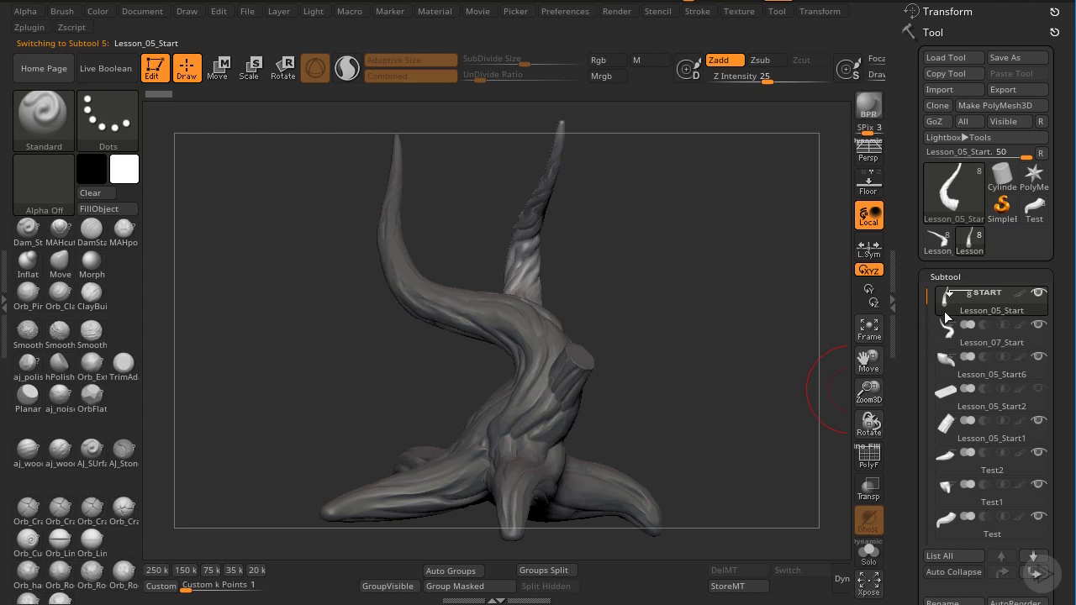
left_click_drag(1053, 420, 1055, 123)
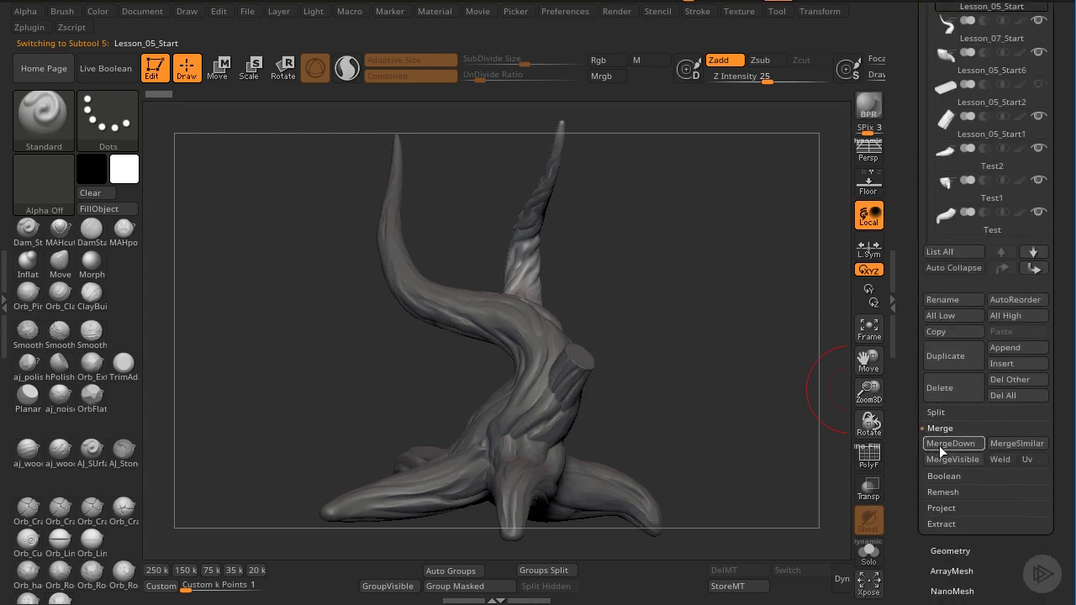
left_click(940, 445)
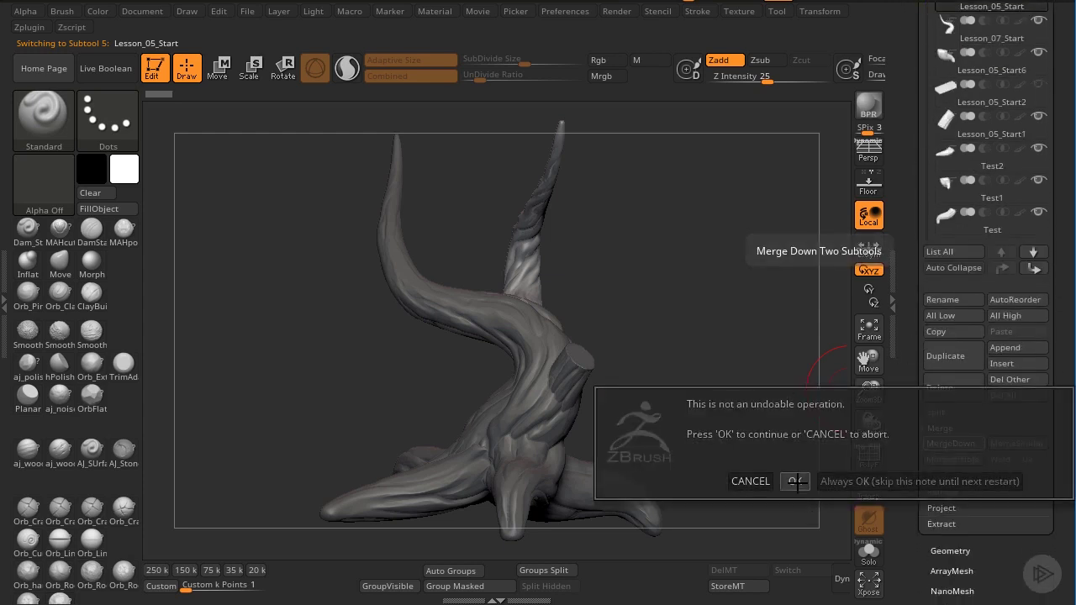
left_click(794, 482)
Convert the merged trunk and branch subtool into a single DynaMesh
left_click_drag(678, 434, 740, 420)
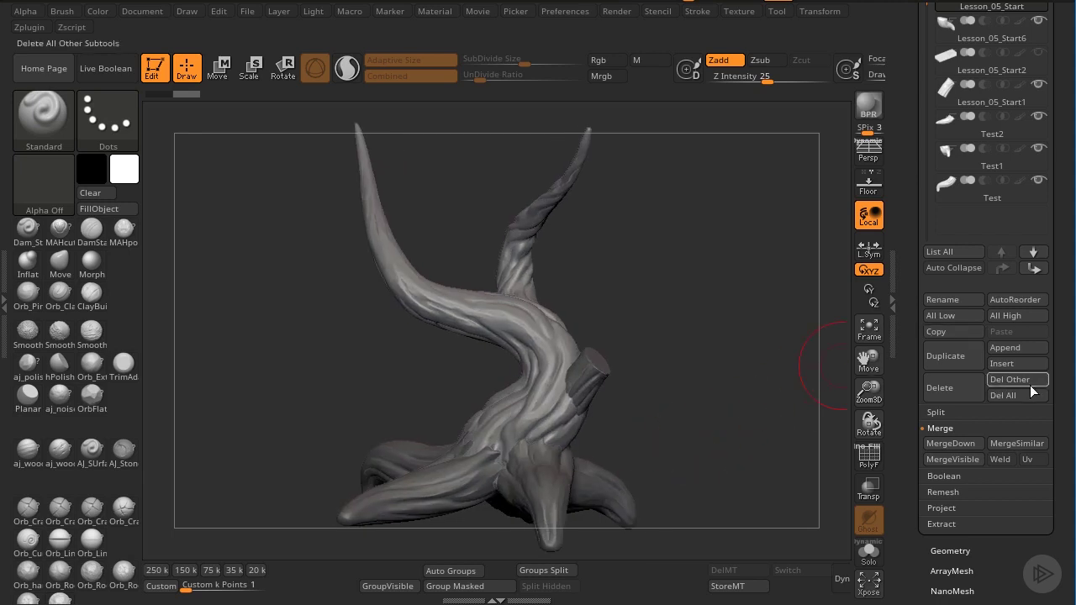
left_click_drag(1067, 375, 1051, 97)
left_click(953, 272)
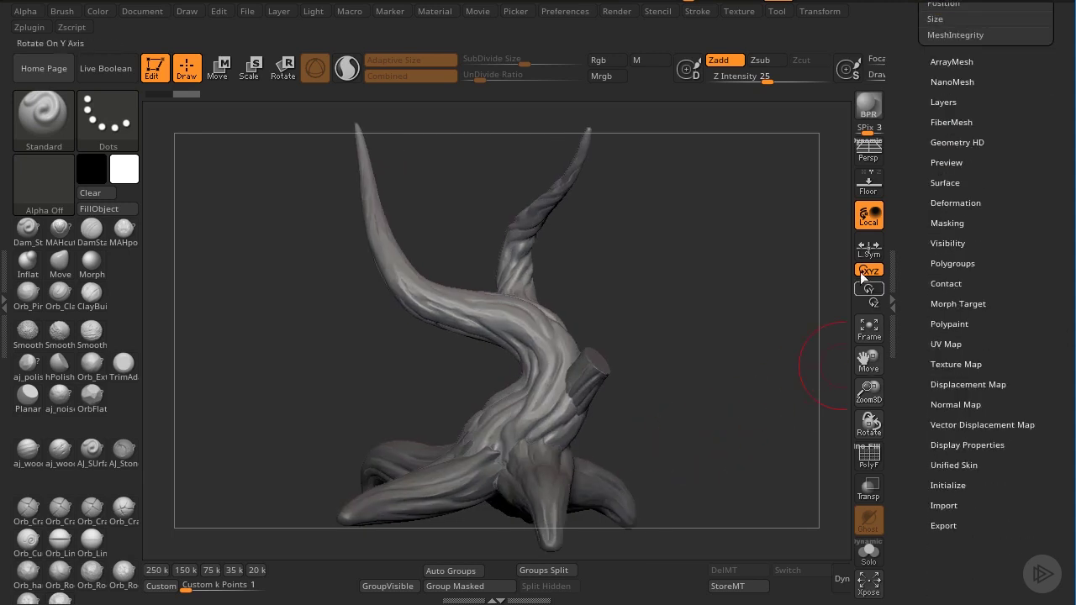
scroll(959, 257, "up", 4)
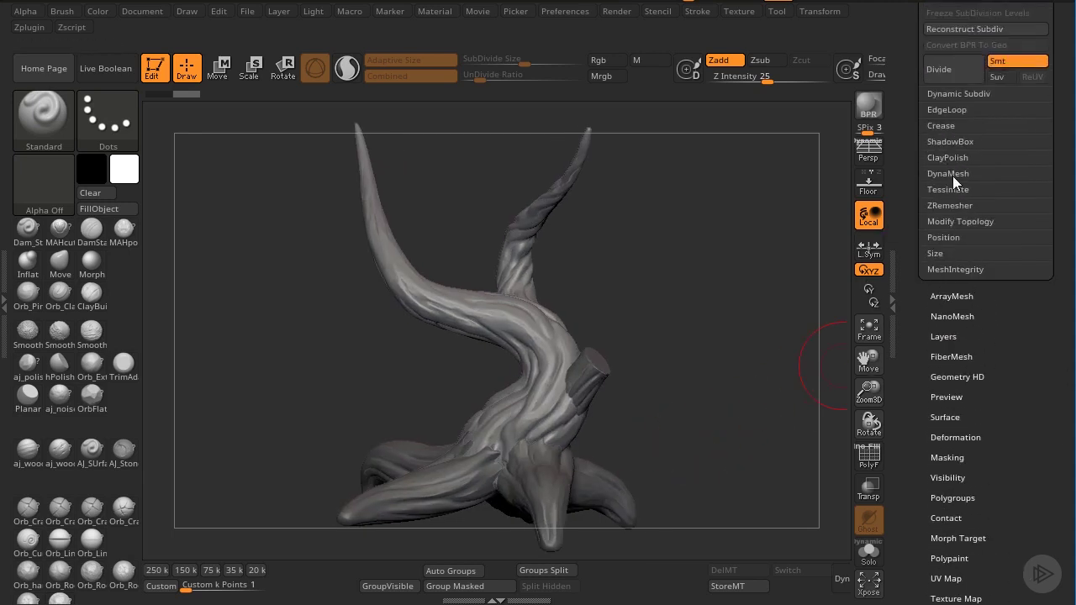
left_click(949, 173)
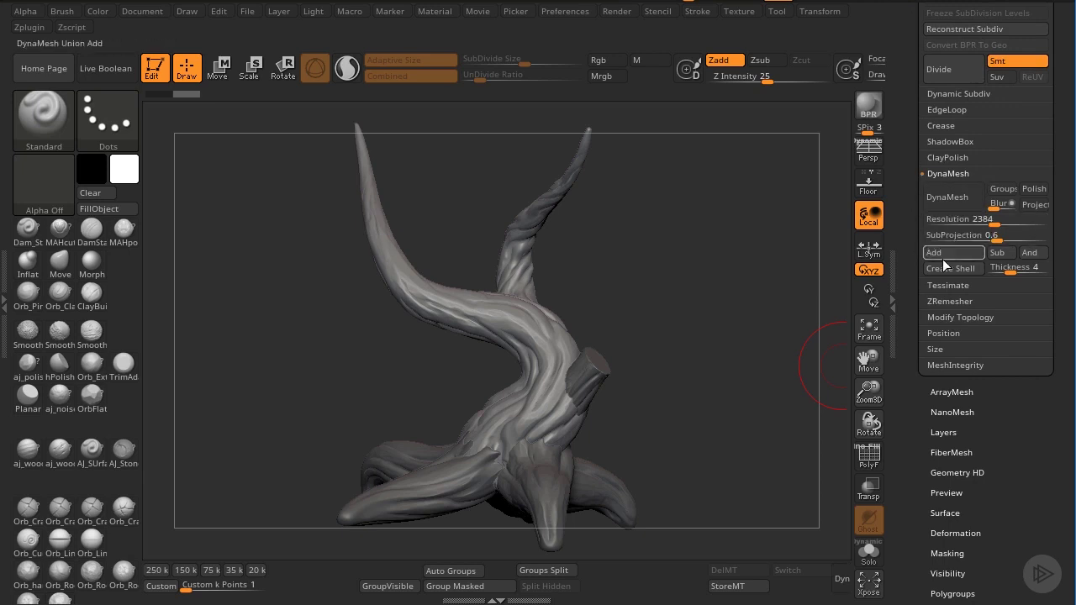
left_click(954, 197)
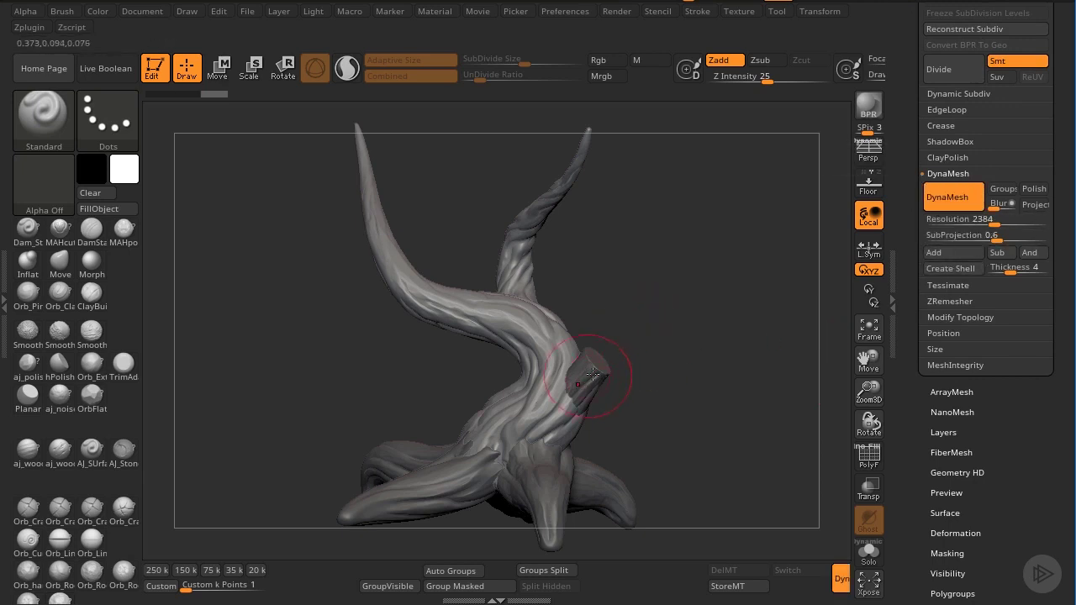
Isolate the merged trunk and branch in Solo mode, viewed close up at their junction
right_click_drag(594, 373, 561, 360)
left_click_drag(870, 390, 869, 421)
left_click_drag(749, 348, 669, 357)
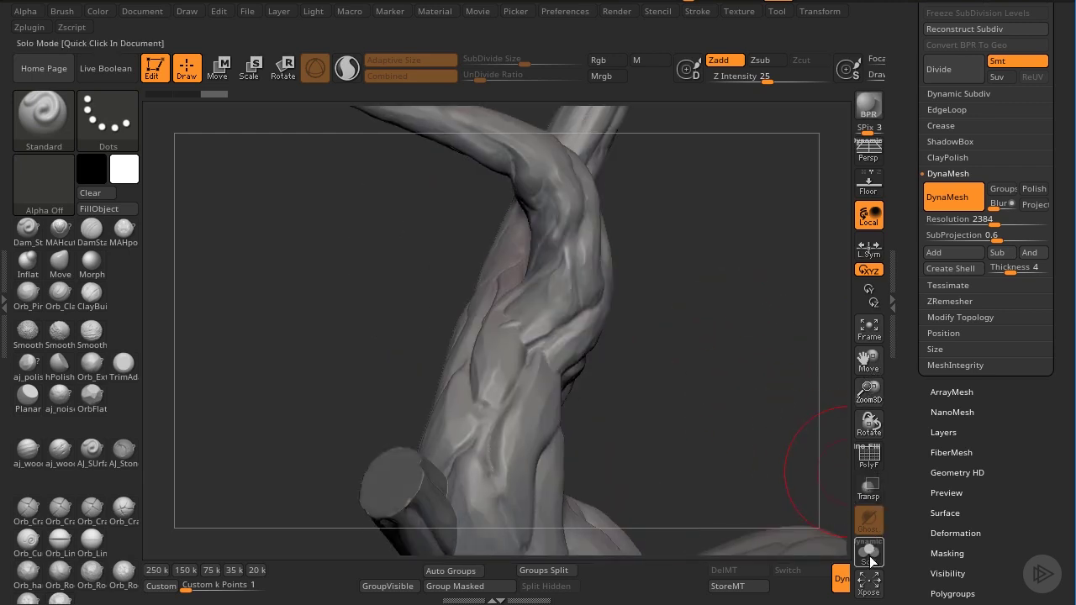
left_click(871, 557)
left_click(867, 461)
left_click(866, 461)
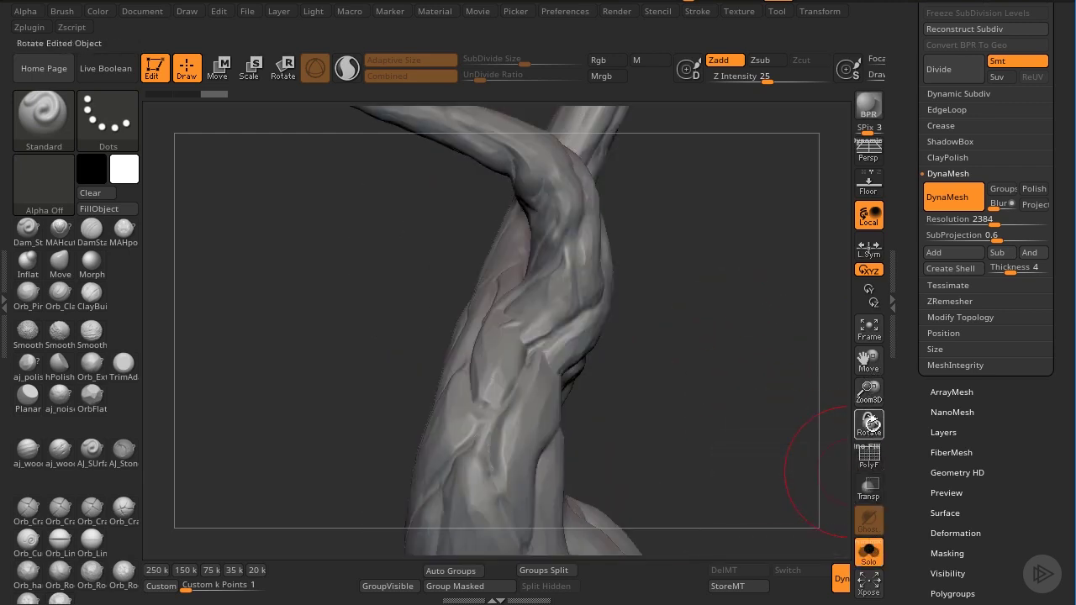
Build up clay with the ClayBuildup brush across the seam where the upper branch meets the trunk
left_click_drag(871, 392, 871, 424)
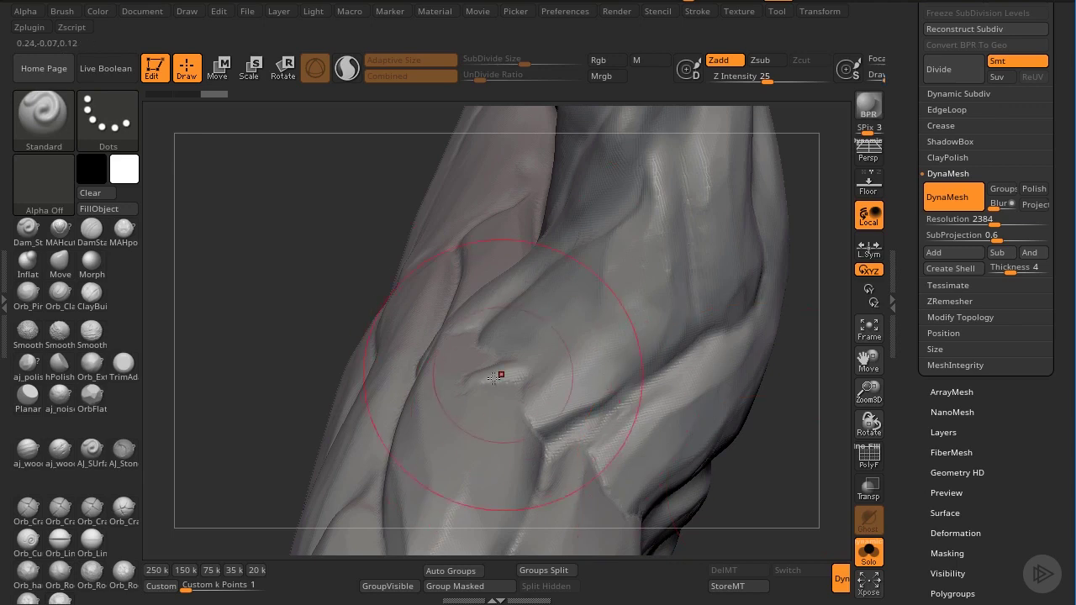
left_click_drag(304, 222, 639, 260)
mouse_move(866, 360)
left_mouse_down()
mouse_move(863, 375)
mouse_move(774, 384)
left_mouse_up()
left_click_drag(876, 384, 877, 346)
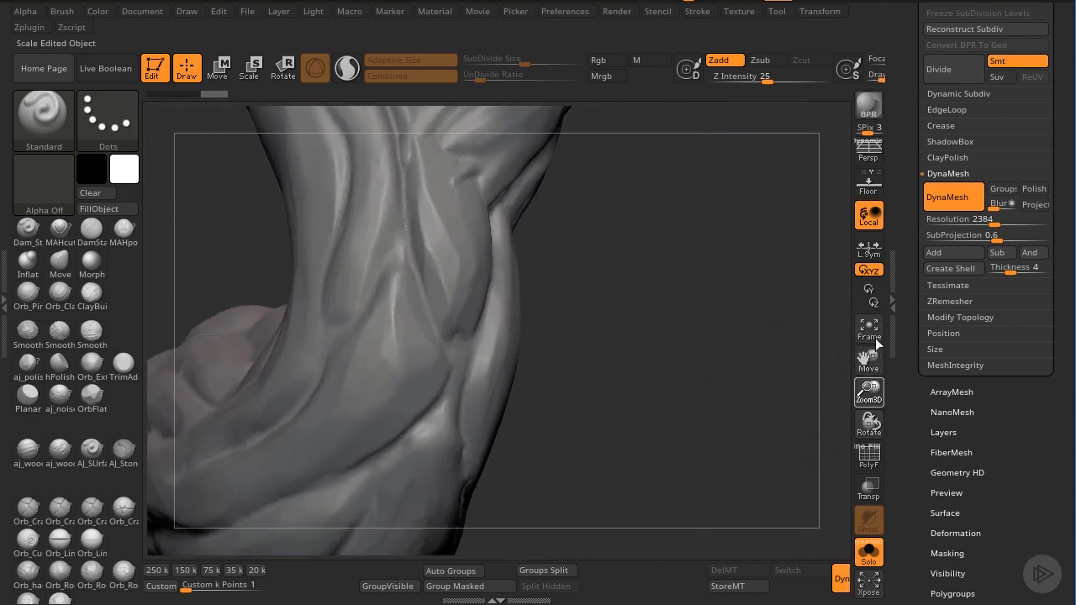
mouse_move(786, 378)
left_mouse_down()
mouse_move(744, 394)
mouse_move(710, 382)
left_mouse_up()
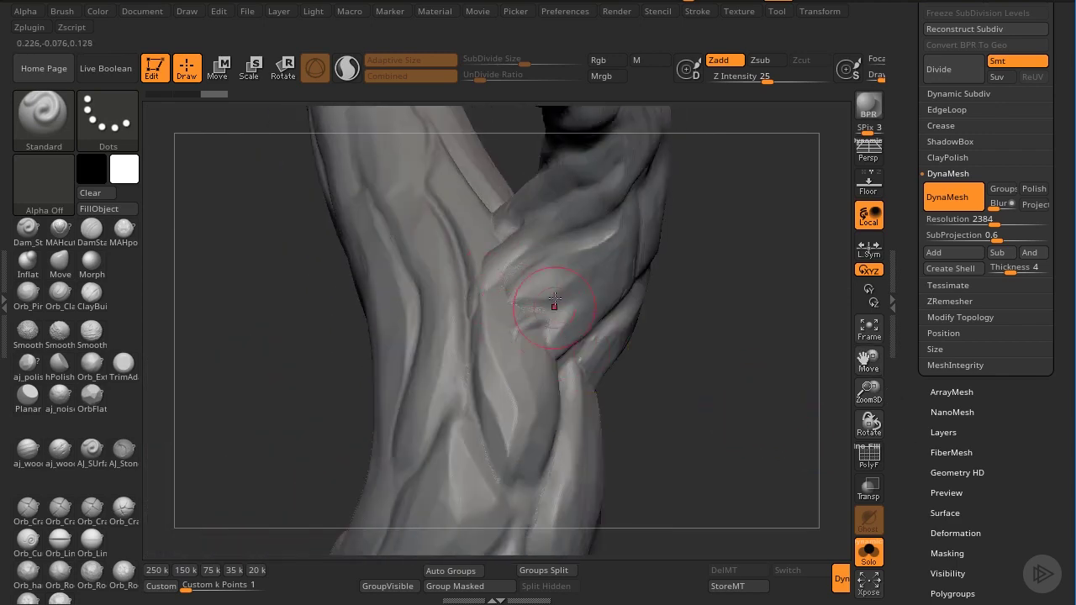
left_click_drag(785, 429, 623, 397)
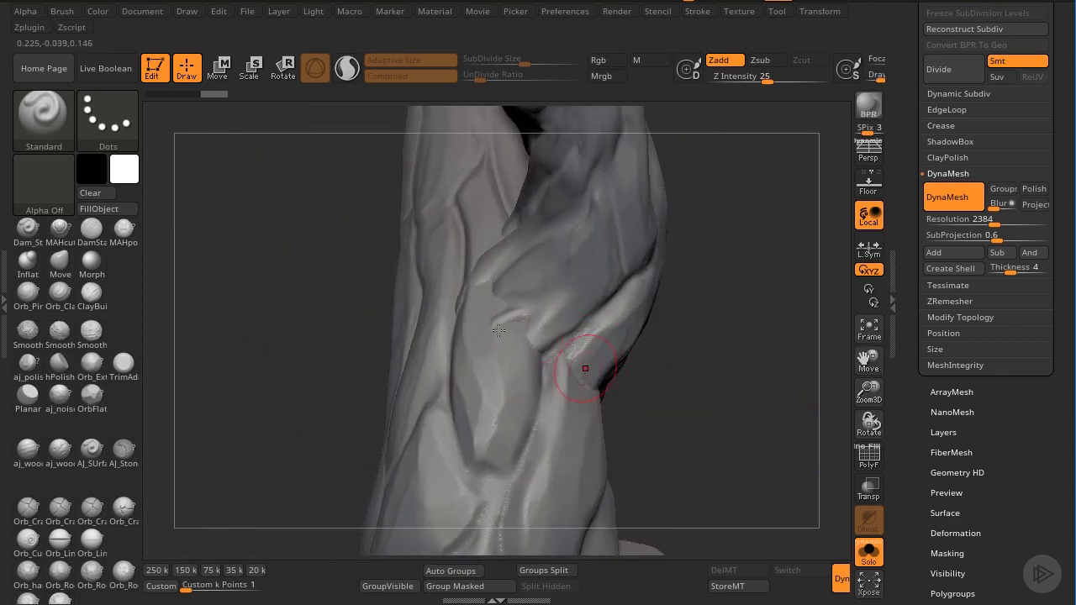
left_click(92, 296)
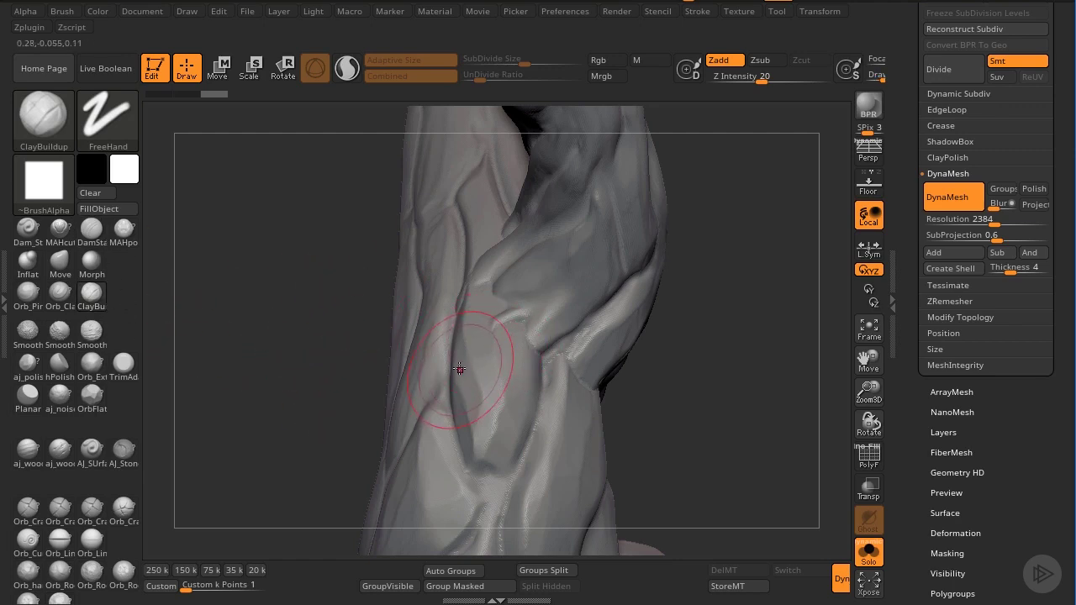
mouse_move(460, 369)
left_mouse_down()
mouse_move(515, 312)
mouse_move(504, 281)
mouse_move(511, 384)
mouse_move(502, 275)
mouse_move(473, 291)
mouse_move(493, 320)
mouse_move(579, 276)
mouse_move(599, 290)
left_mouse_up()
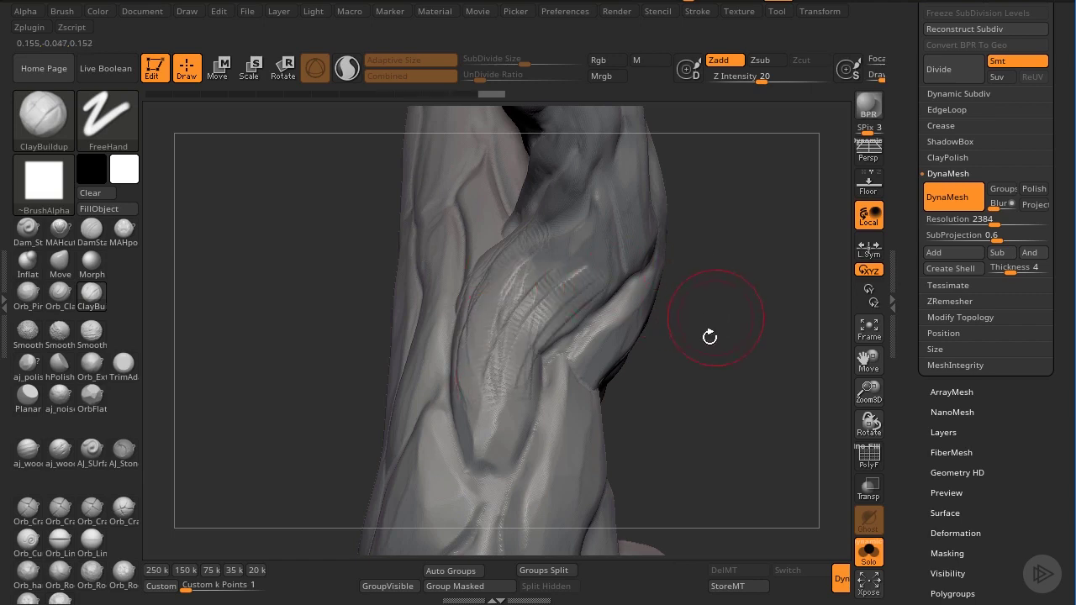
Smooth the new clay strokes with the SmoothPeaks brush and fill the jagged seam beside them
left_click_drag(709, 336, 589, 328)
key("shift")
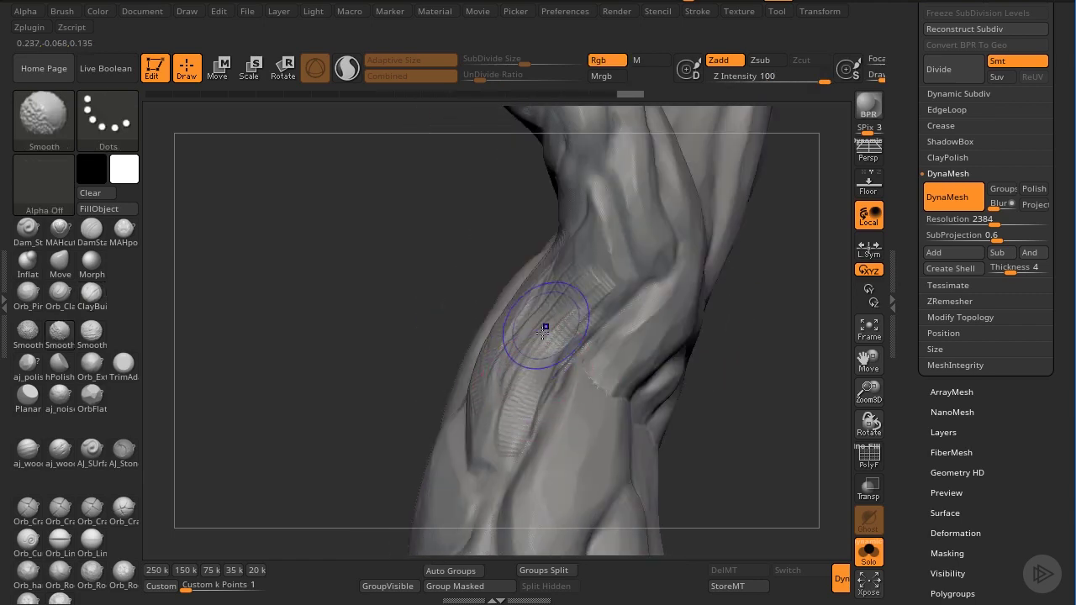
left_click(28, 330, "shift")
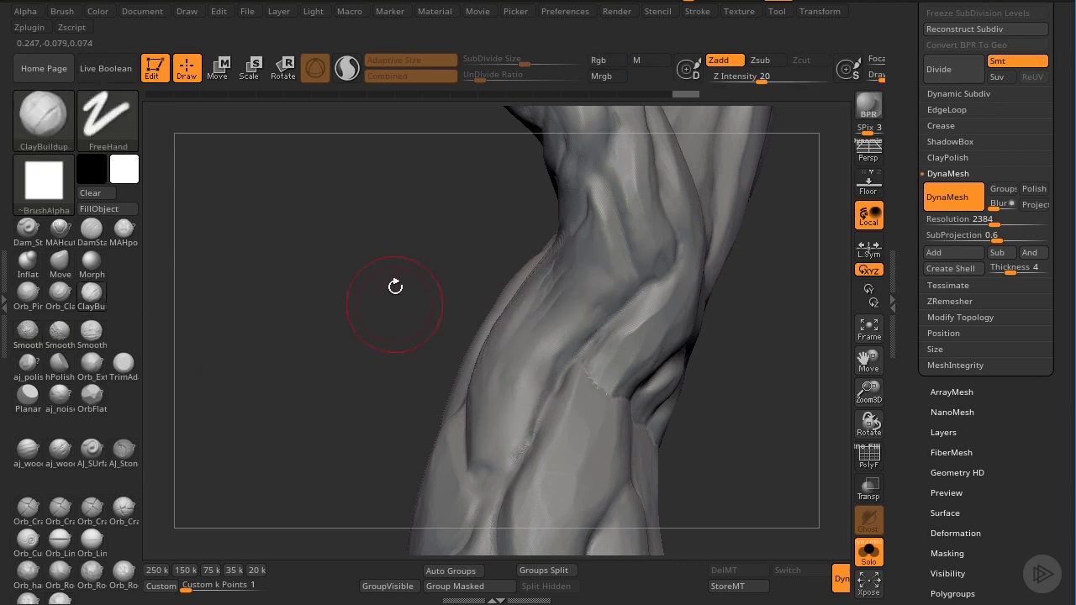
mouse_move(395, 286)
left_mouse_down()
mouse_move(485, 341)
mouse_move(500, 251)
mouse_move(464, 407)
mouse_move(471, 269)
mouse_move(492, 256)
mouse_move(476, 290)
left_mouse_up()
left_click_drag(597, 440, 546, 404)
Hide the rest of the mesh so that only the junction between trunk and upper branch is shown
mouse_move(407, 223)
right_mouse_down()
mouse_move(493, 337)
mouse_move(742, 363)
mouse_move(644, 394)
mouse_move(448, 333)
right_mouse_up()
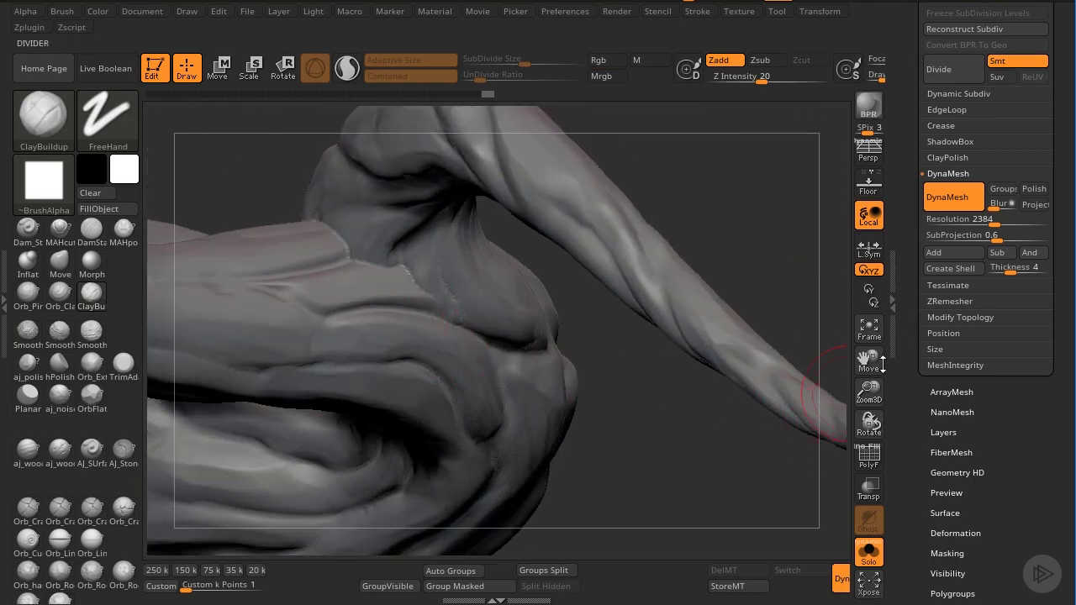
left_click_drag(870, 392, 723, 412)
left_click_drag(630, 449, 522, 362)
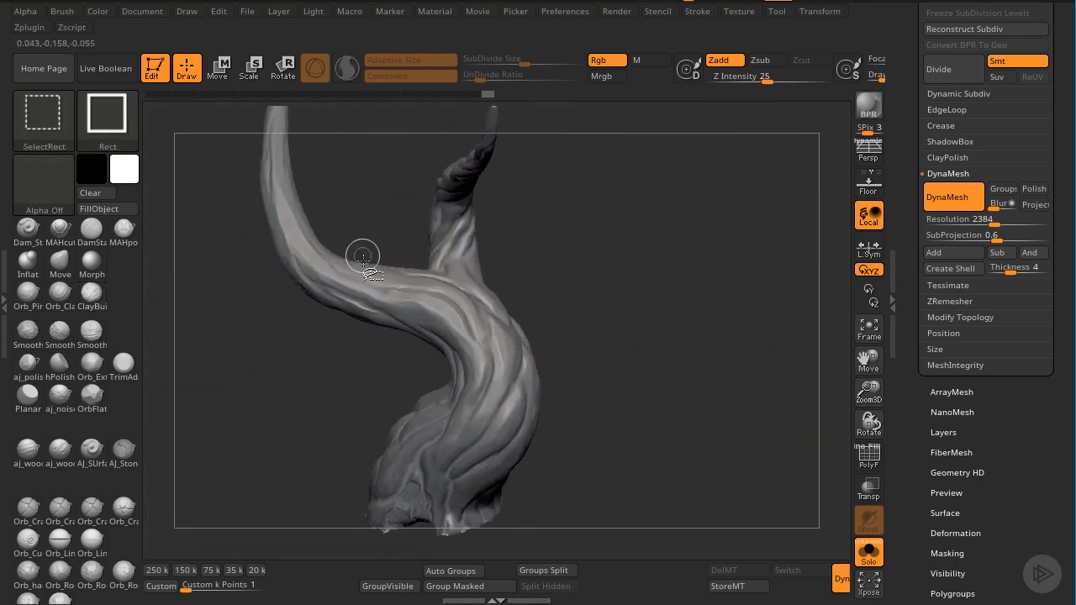
left_click_drag(357, 218, 535, 371, "ctrl+shift")
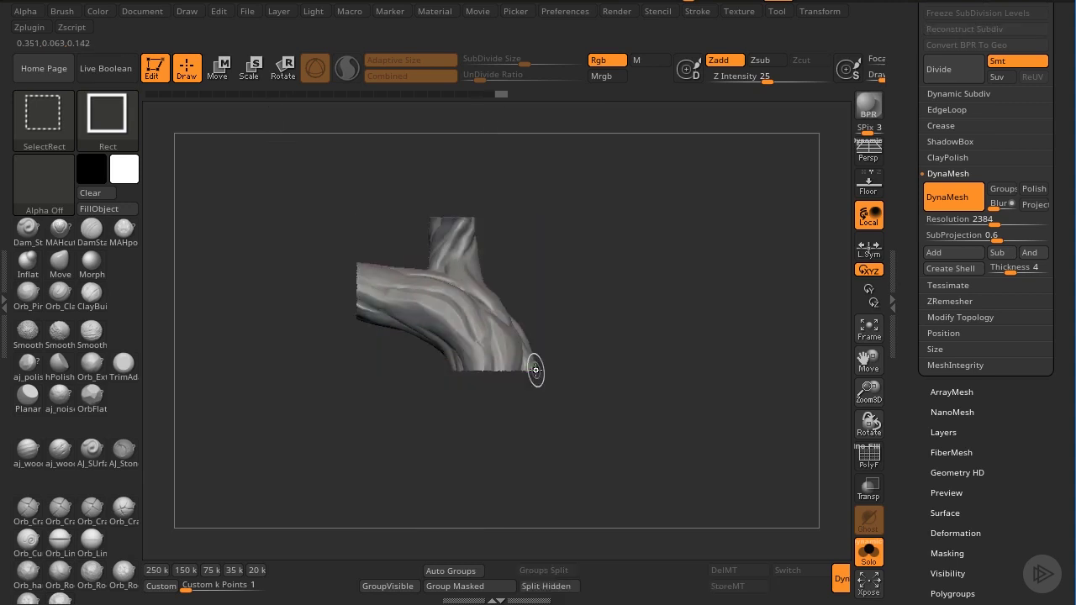
Sculpt over the jagged seam on the isolated junction with ClayBuildup, running the branch's ridges into the trunk
mouse_move(657, 246)
right_mouse_down()
mouse_move(701, 324)
mouse_move(748, 302)
mouse_move(731, 258)
mouse_move(724, 279)
right_mouse_up()
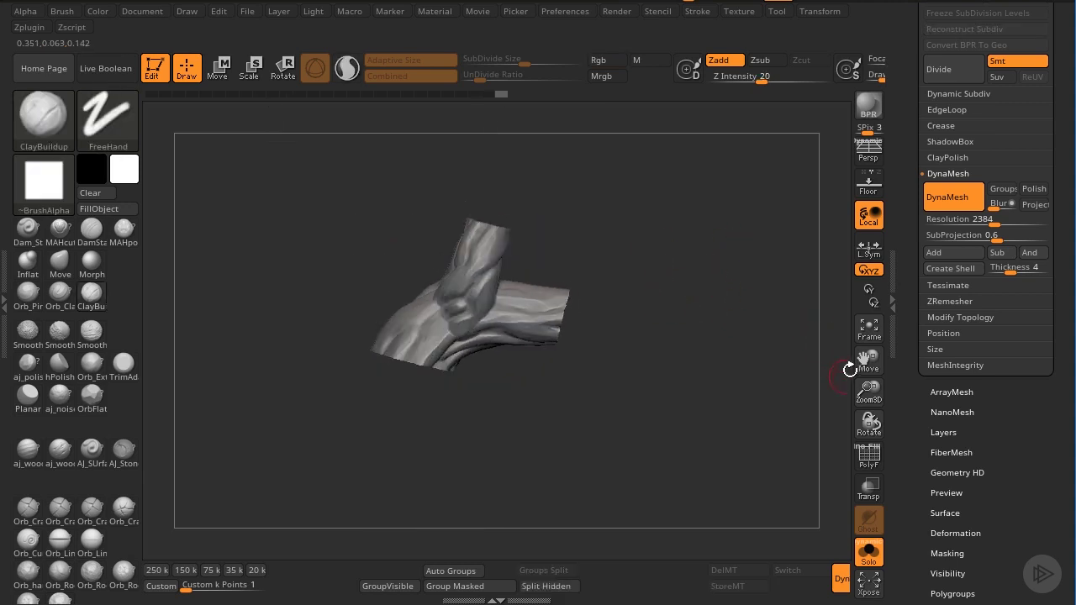
left_click_drag(865, 388, 866, 445)
mouse_move(737, 257)
right_mouse_down()
mouse_move(698, 286)
mouse_move(740, 319)
mouse_move(782, 301)
mouse_move(678, 297)
right_mouse_up()
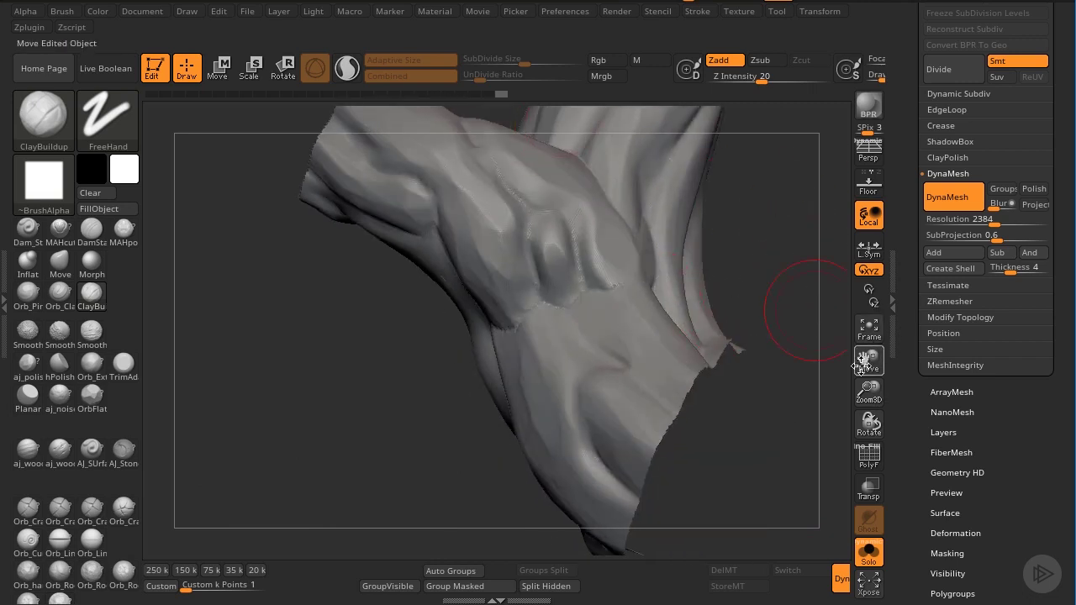
left_click_drag(861, 367, 790, 450)
mouse_move(794, 377)
left_mouse_down()
mouse_move(740, 378)
mouse_move(783, 375)
left_mouse_up()
mouse_move(866, 362)
left_mouse_down()
mouse_move(803, 269)
mouse_move(413, 233)
left_mouse_up()
mouse_move(471, 269)
left_mouse_down()
mouse_move(458, 328)
mouse_move(467, 285)
mouse_move(471, 353)
mouse_move(446, 243)
left_mouse_up()
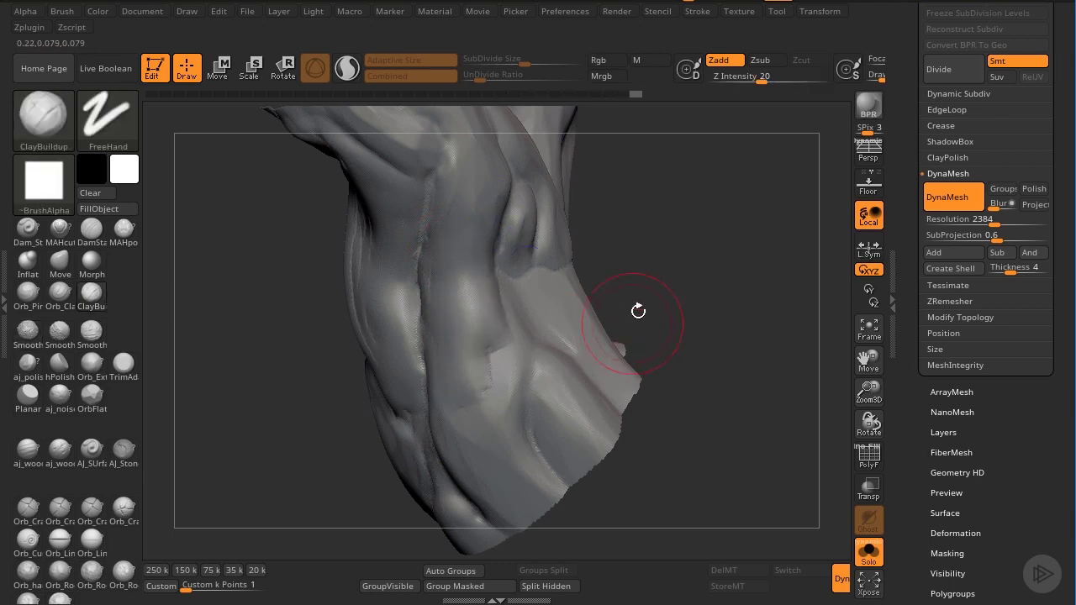
Extend the knobby ridges below the branch down onto the trunk and smooth their transition with SmoothPeaks
left_click_drag(642, 312, 230, 170)
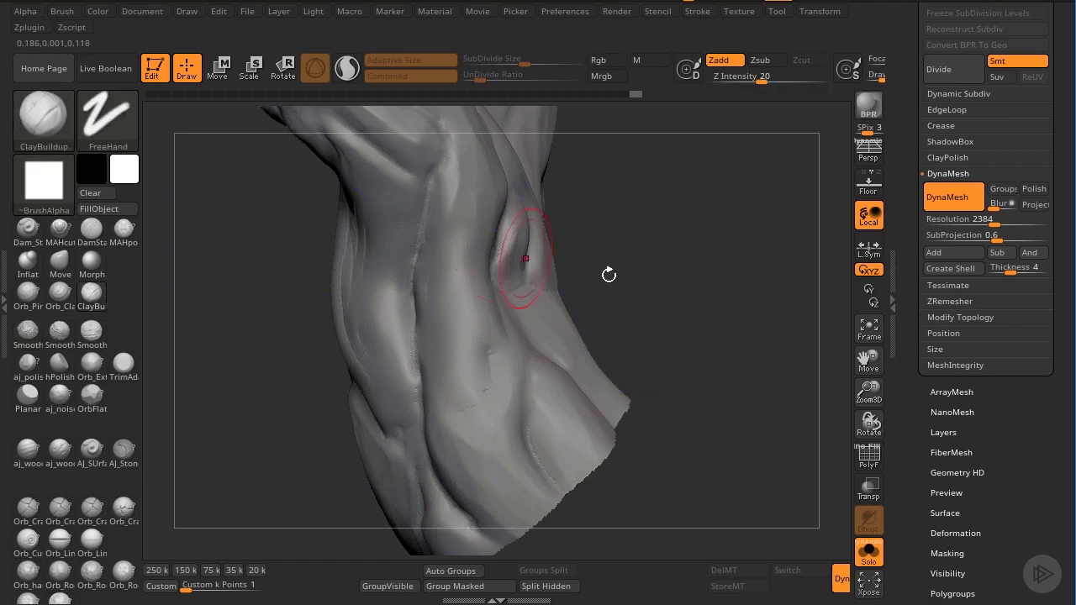
left_click_drag(607, 278, 550, 282)
left_click_drag(552, 234, 542, 351)
mouse_move(552, 240)
left_mouse_down("shift")
mouse_move(546, 315)
mouse_move(594, 274)
mouse_move(599, 332)
mouse_move(605, 289)
left_mouse_up("shift")
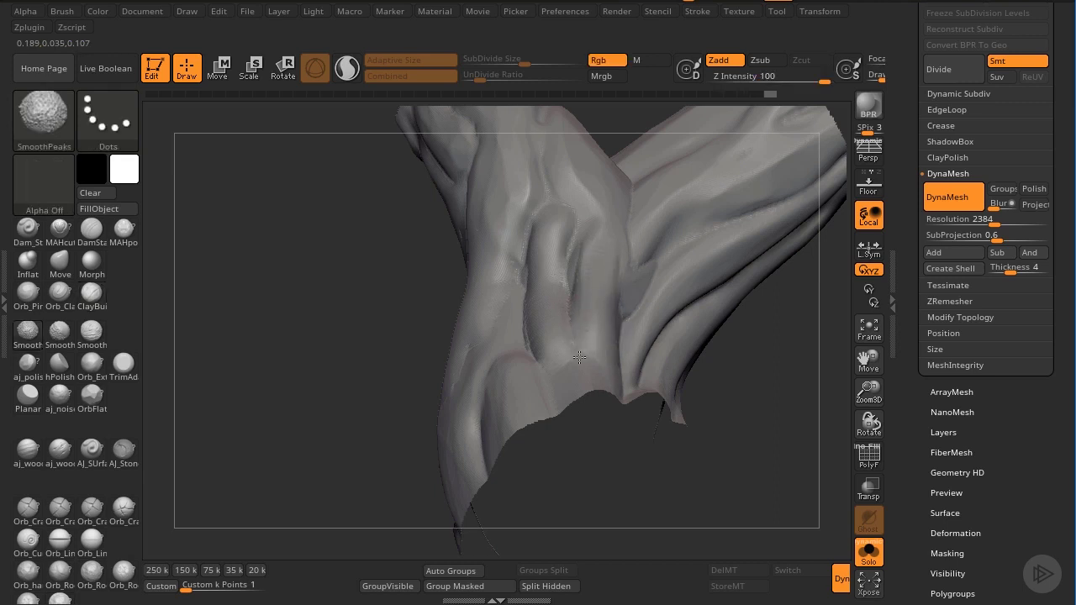
Build up the seam beside the knobby ridges, where the side branch leaves the trunk, and smooth the new clay
left_click_drag(771, 365, 731, 353)
mouse_move(660, 269)
left_mouse_down()
mouse_move(675, 228)
mouse_move(732, 156)
left_mouse_up()
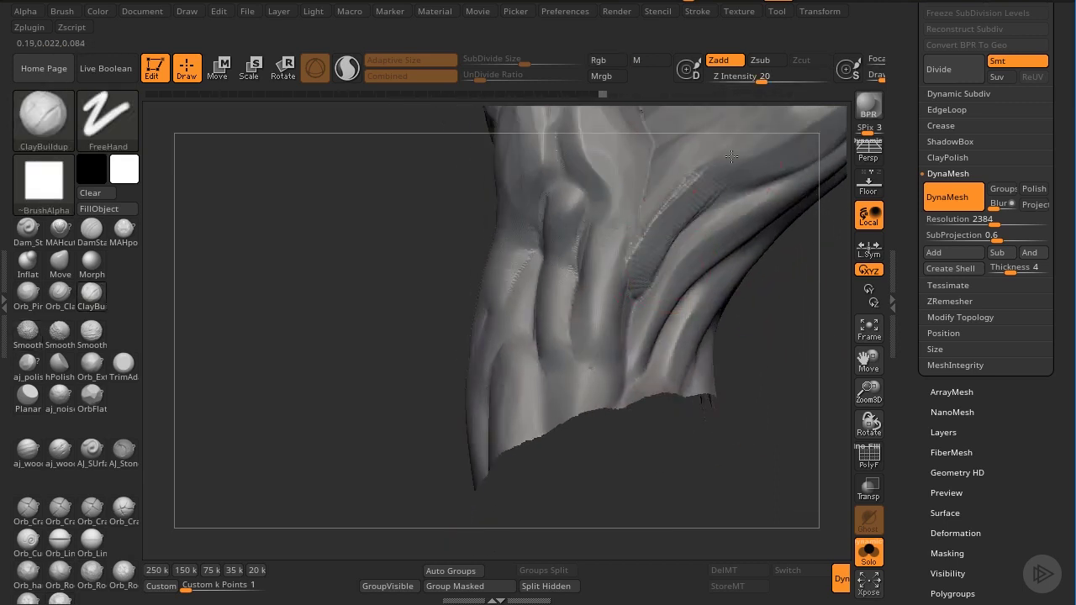
left_click_drag(697, 209, 657, 233, "shift")
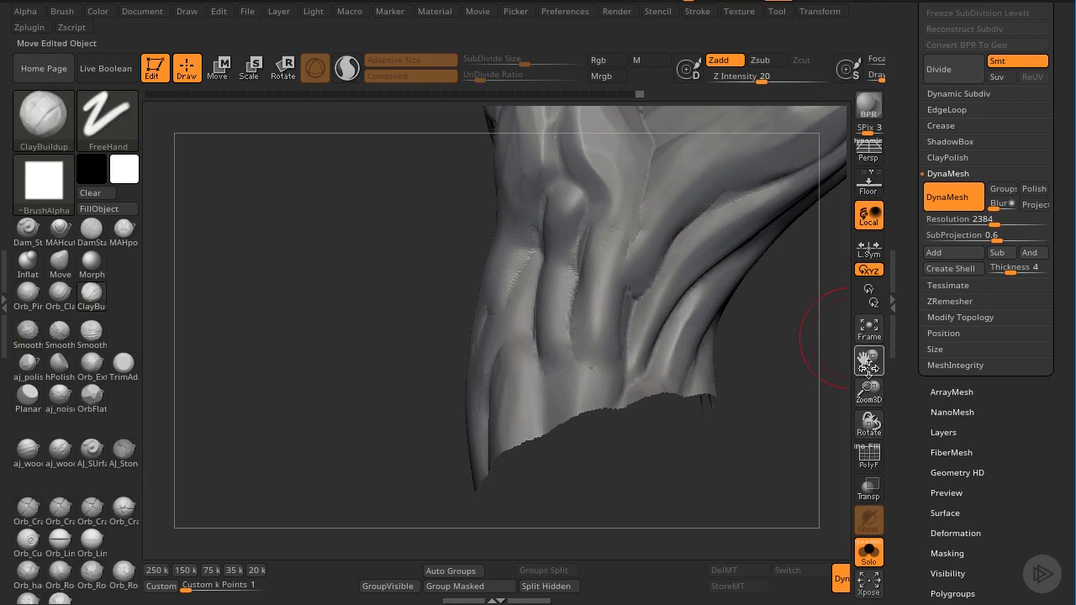
Inspect the isolated junction from several sides, including its underside and back, for remaining jagged seams
left_click_drag(867, 366, 849, 295)
mouse_move(505, 386)
left_mouse_down()
mouse_move(678, 345)
mouse_move(778, 370)
left_mouse_up()
left_click_drag(868, 362, 757, 538)
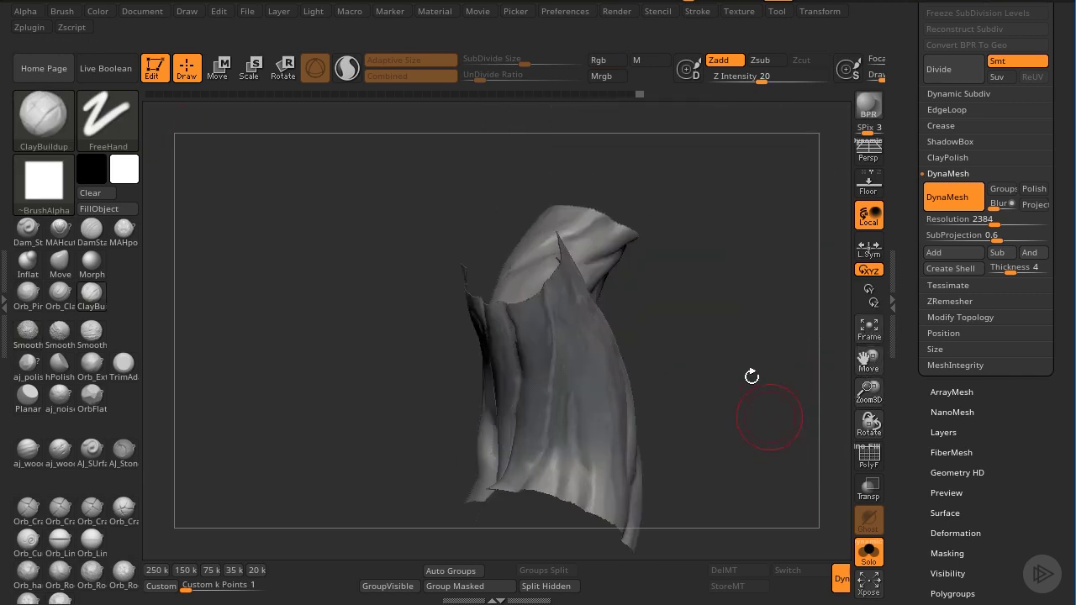
left_click_drag(752, 377, 664, 328)
left_click_drag(741, 352, 788, 325)
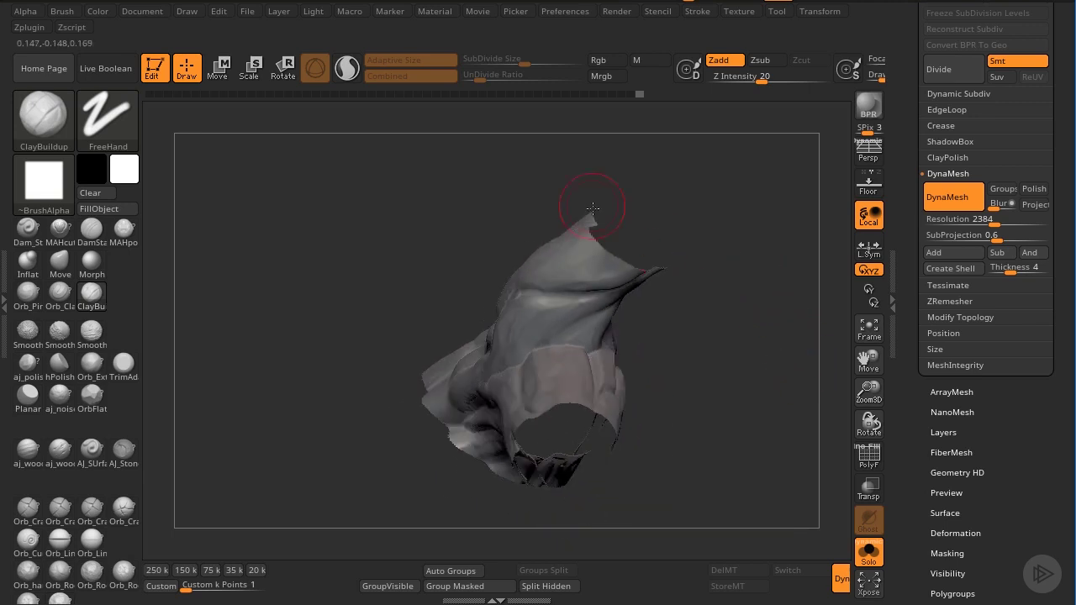
left_click_drag(727, 353, 698, 344)
left_click_drag(725, 306, 703, 296)
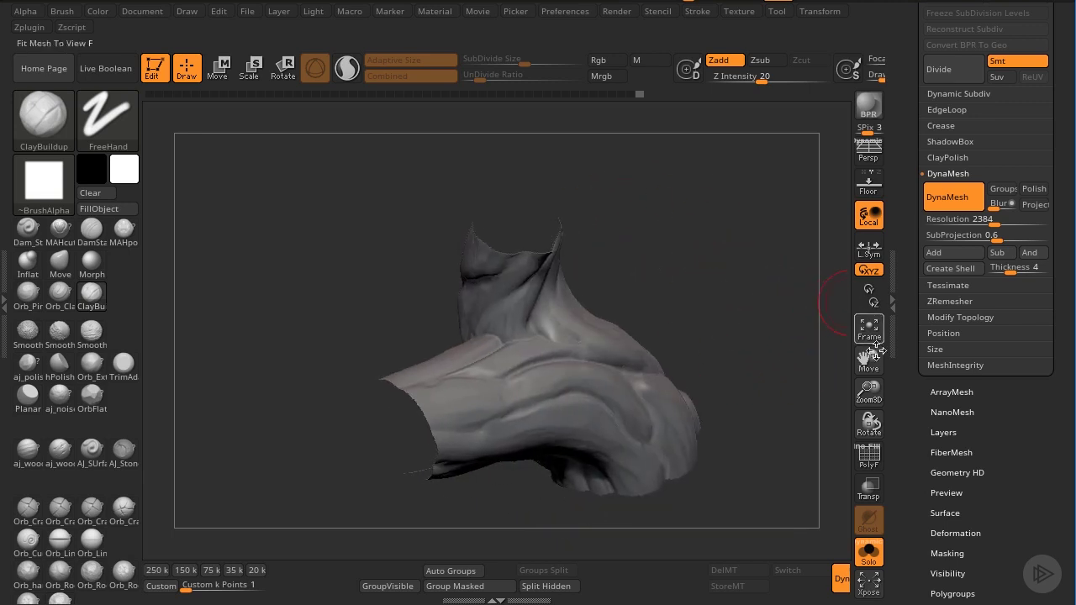
mouse_move(869, 360)
left_mouse_down()
mouse_move(875, 391)
mouse_move(818, 265)
left_mouse_up()
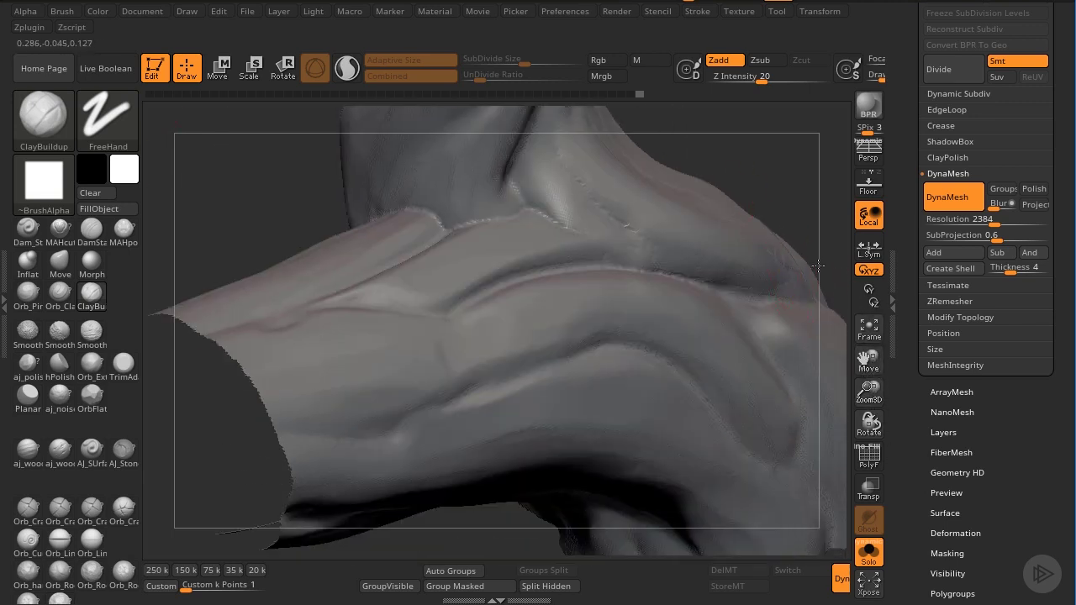
Fill the crease below the fork on the junction's other side with ClayBuildup strokes and smooth them with SmoothPeaks
left_click_drag(869, 392, 875, 414)
left_click_drag(869, 362, 876, 412)
mouse_move(761, 248)
left_mouse_down()
mouse_move(815, 339)
mouse_move(861, 313)
left_mouse_up()
left_click_drag(869, 361, 592, 363)
right_click_drag(593, 363, 648, 344)
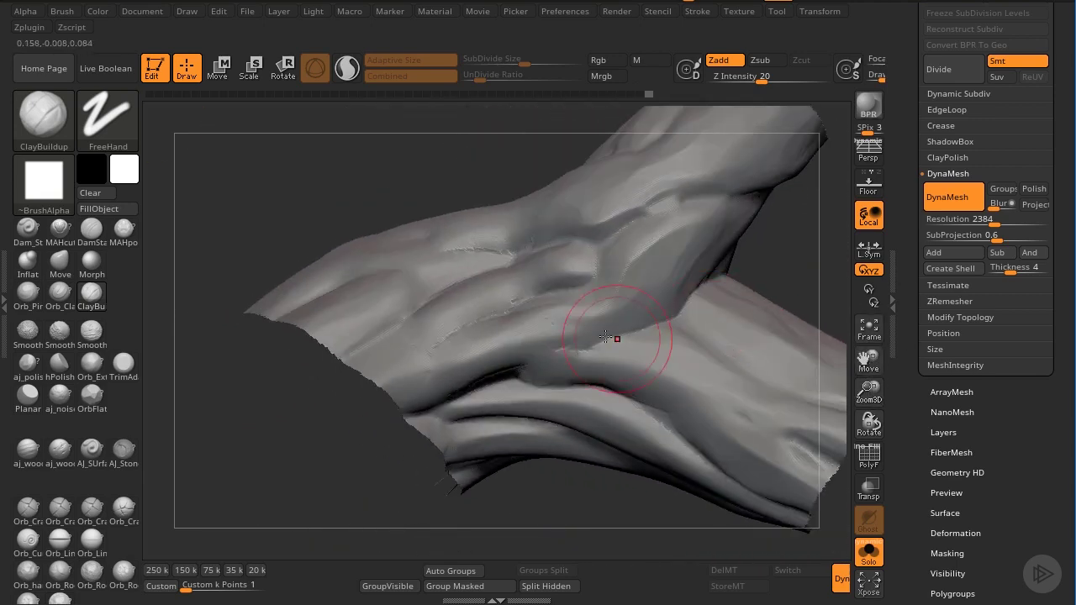
mouse_move(617, 339)
left_mouse_down()
mouse_move(740, 340)
mouse_move(673, 353)
mouse_move(757, 363)
left_mouse_up()
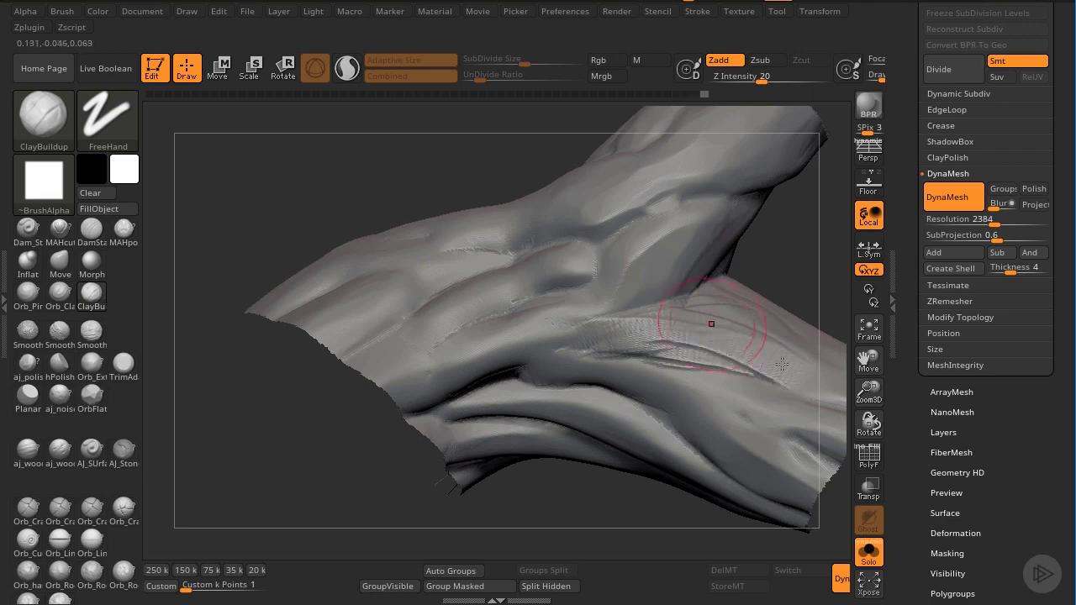
mouse_move(716, 322)
left_mouse_down("shift")
mouse_move(659, 347)
mouse_move(575, 339)
left_mouse_up("shift")
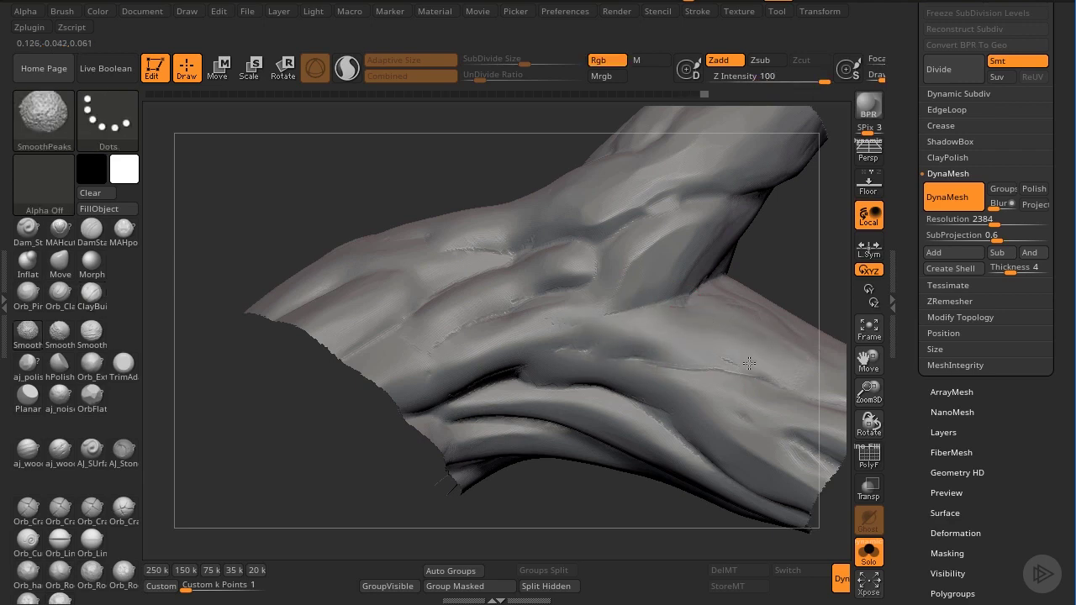
Run the upper branch's ridge across the jagged seam in the fork, smooth it, and unhide the rest of the tree
mouse_move(870, 360)
left_mouse_down()
mouse_move(742, 365)
mouse_move(671, 326)
left_mouse_up()
mouse_move(437, 310)
left_mouse_down()
mouse_move(473, 297)
mouse_move(446, 315)
mouse_move(458, 286)
mouse_move(433, 324)
mouse_move(474, 291)
mouse_move(448, 343)
mouse_move(418, 320)
left_mouse_up()
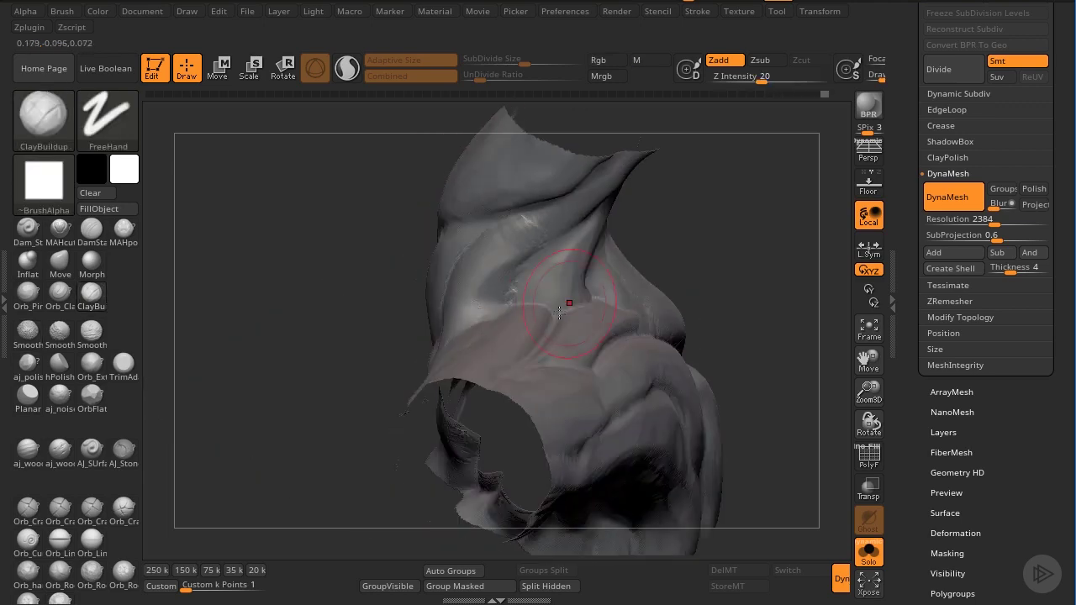
mouse_move(549, 290)
left_mouse_down()
mouse_move(538, 301)
mouse_move(562, 284)
mouse_move(533, 328)
mouse_move(554, 281)
mouse_move(516, 317)
left_mouse_up()
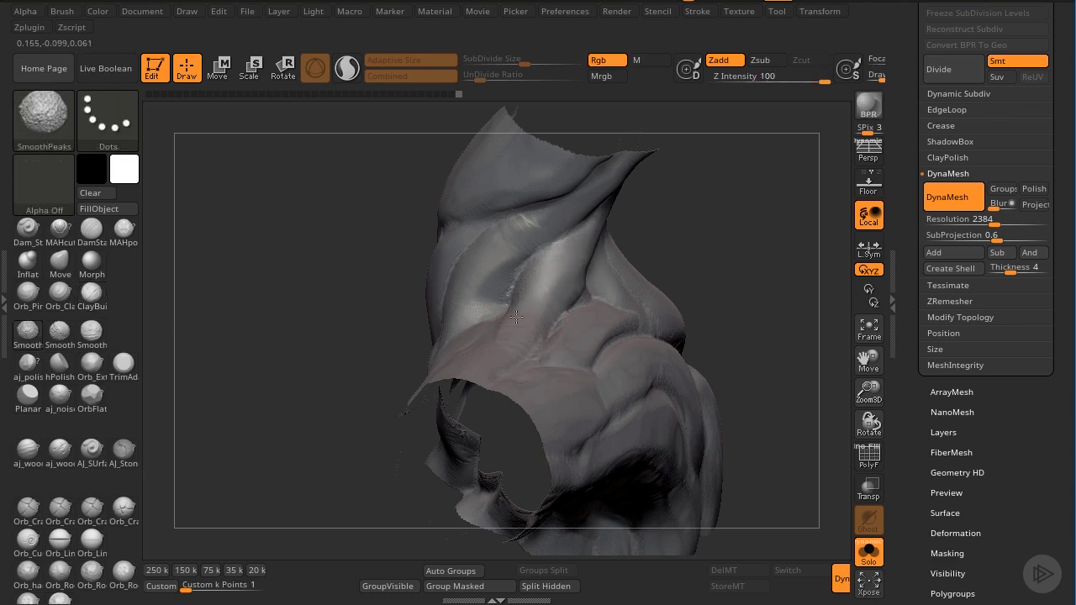
left_click(790, 341, "ctrl+shift")
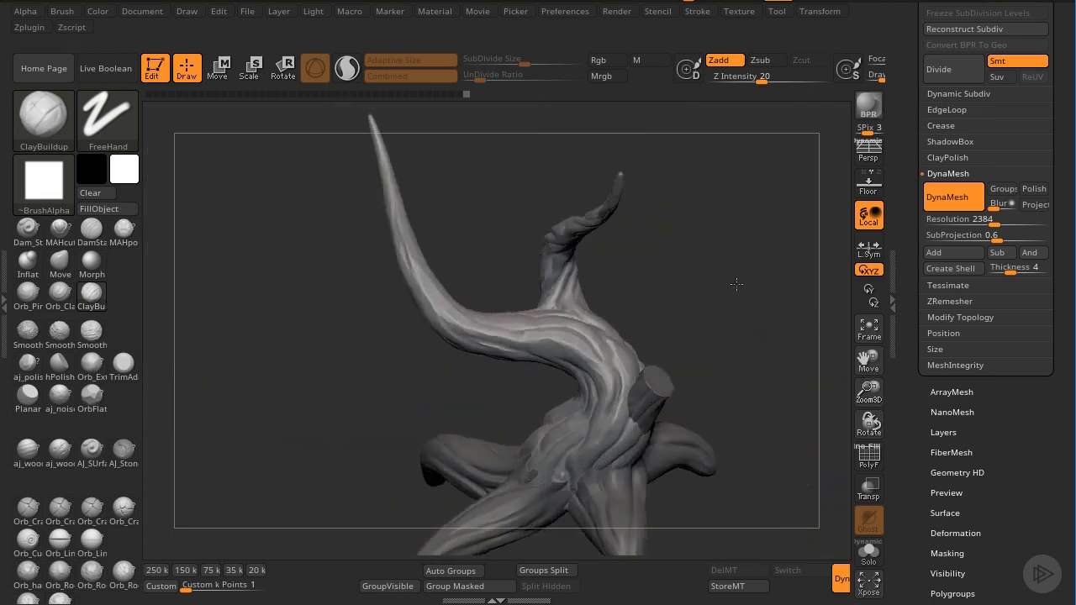
Make the sawn-off branch stump, Lesson_05_Start1, the active subtool and move it to the top of the subtool list
mouse_move(736, 285)
left_mouse_down()
mouse_move(572, 252)
mouse_move(494, 217)
mouse_move(699, 312)
mouse_move(852, 356)
mouse_move(606, 428)
left_mouse_up()
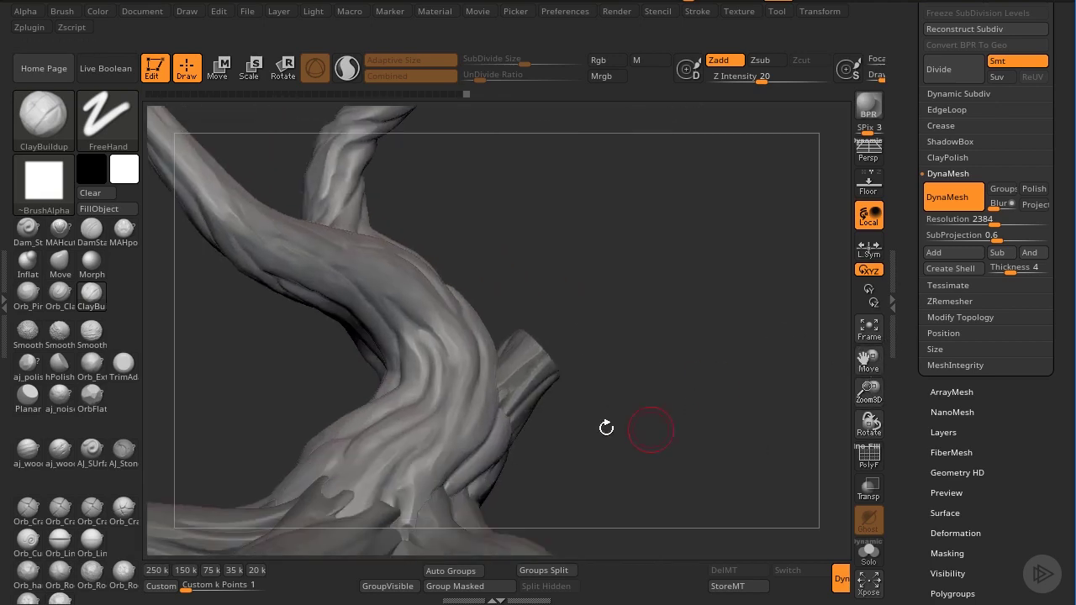
scroll(1003, 431, "up", 5)
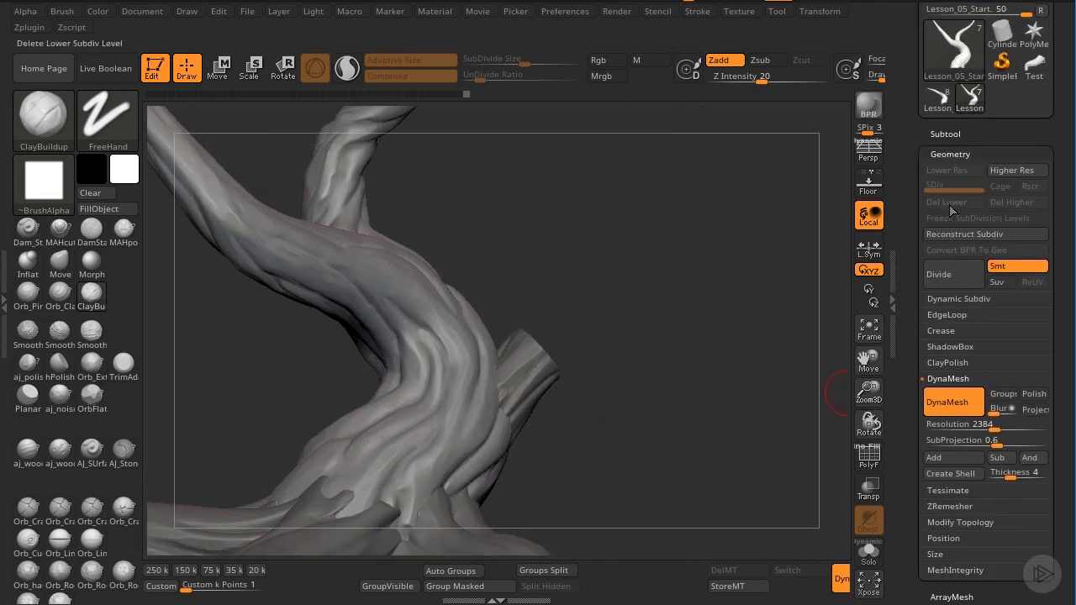
left_click(944, 135)
left_click(528, 384, "alt")
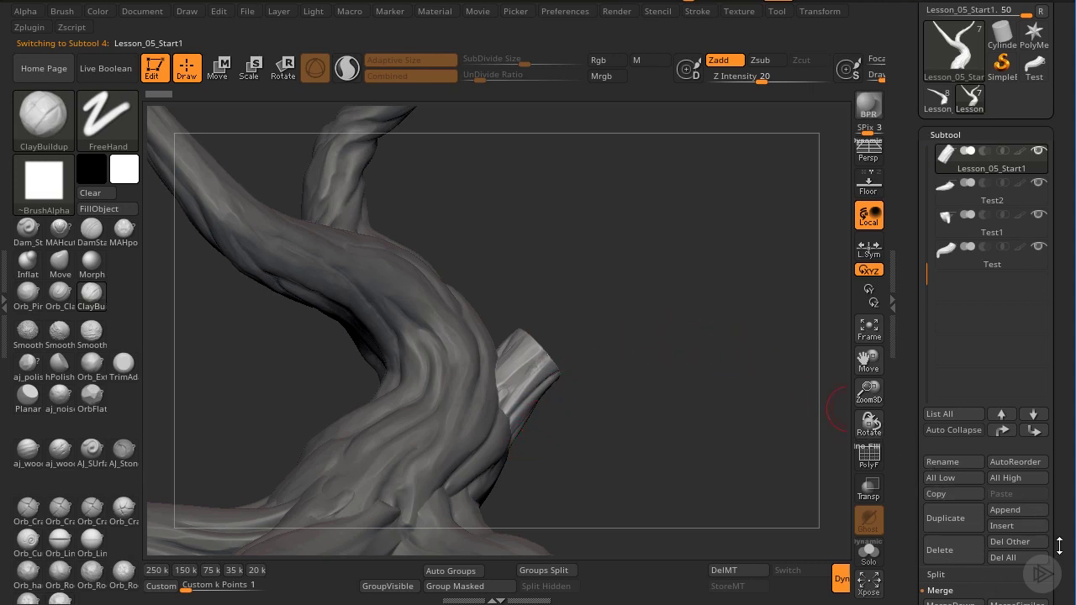
left_click_drag(1059, 545, 1057, 425)
left_click_drag(989, 507, 992, 588)
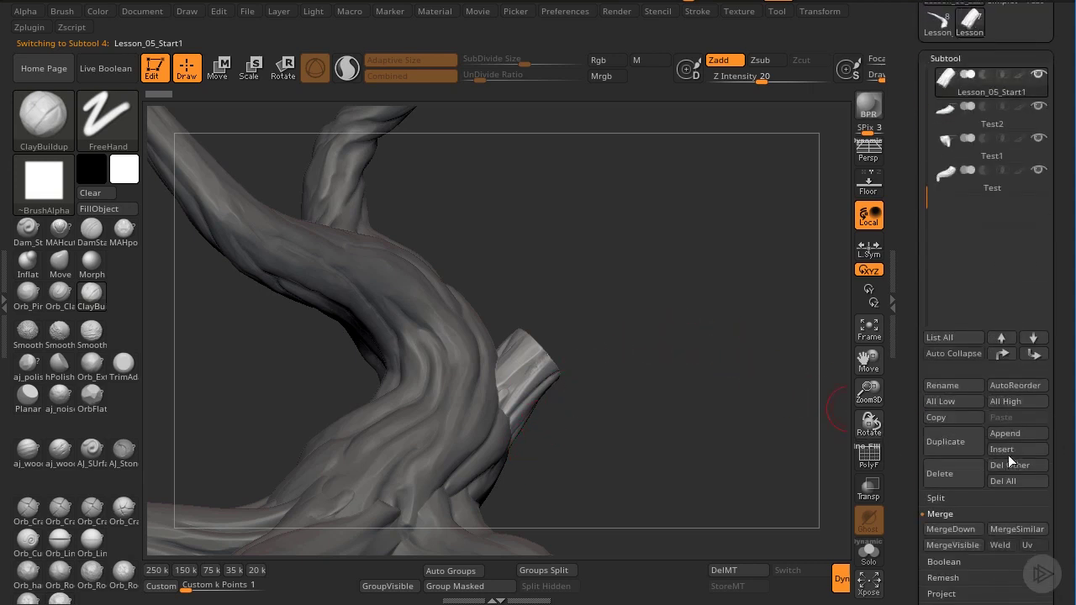
left_click(1004, 358)
left_click(1004, 358)
left_click(1005, 358)
left_click_drag(630, 292, 607, 322)
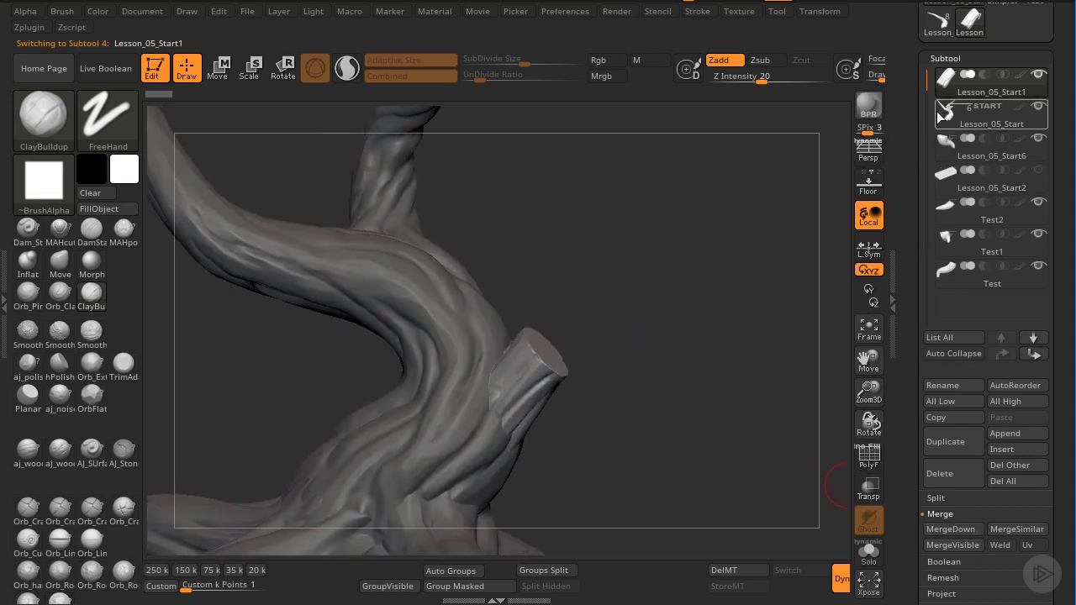
Reorder Lesson_05_Start above the stump subtool, merge it down into the stump, and update the DynaMesh
left_click(941, 116)
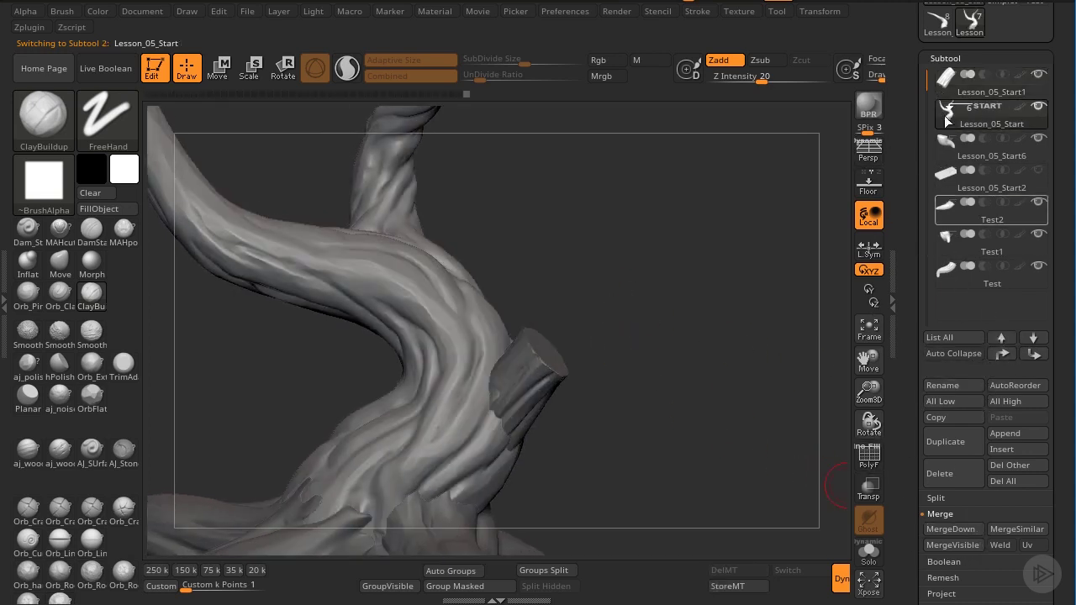
left_click(1002, 359)
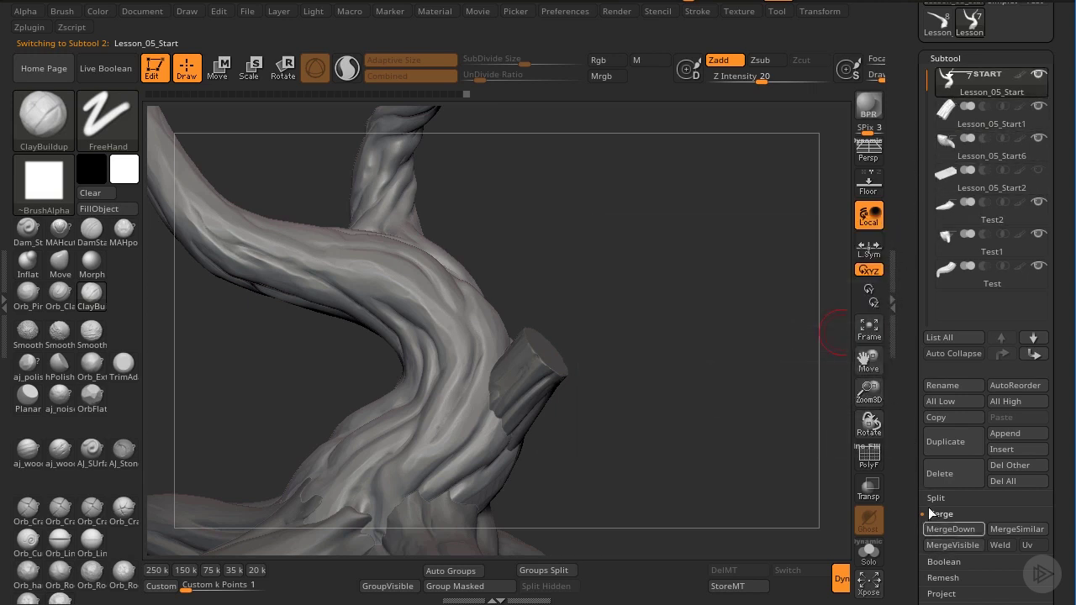
left_click(951, 533)
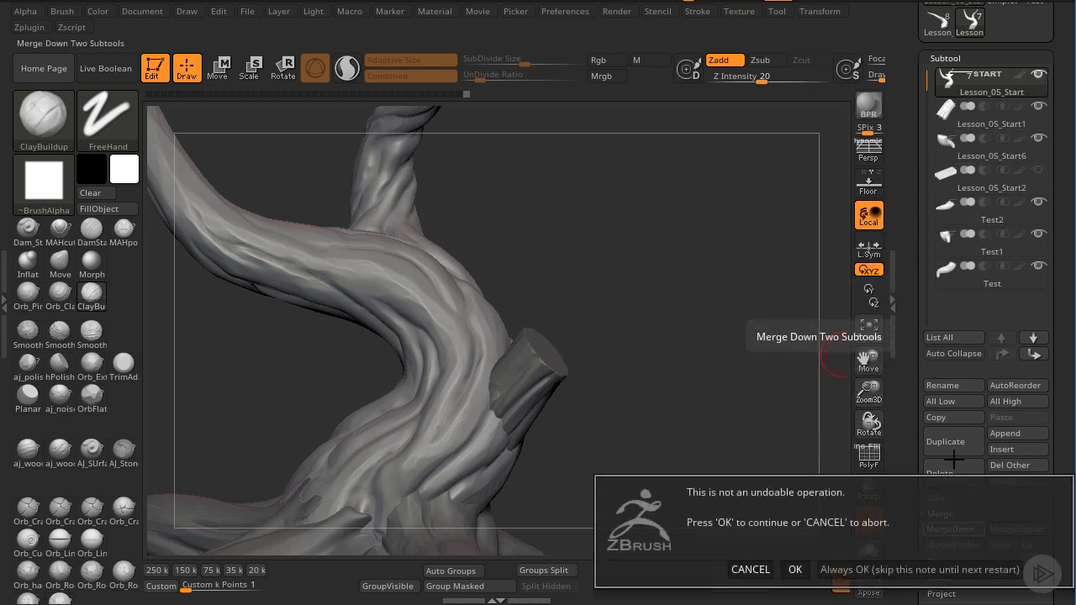
left_click(797, 570)
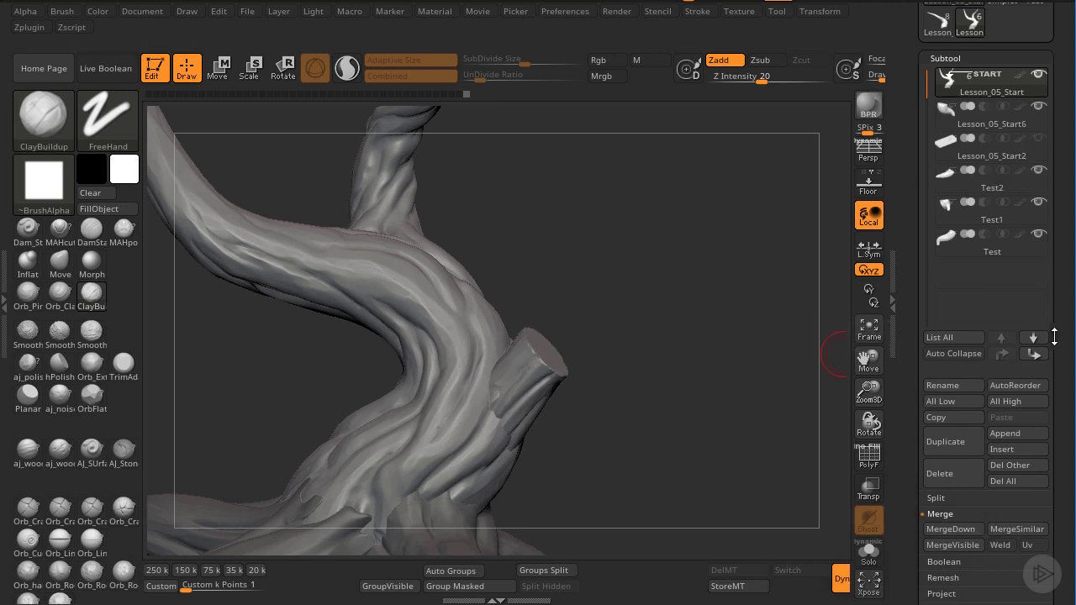
left_click_drag(628, 277, 649, 319, "ctrl")
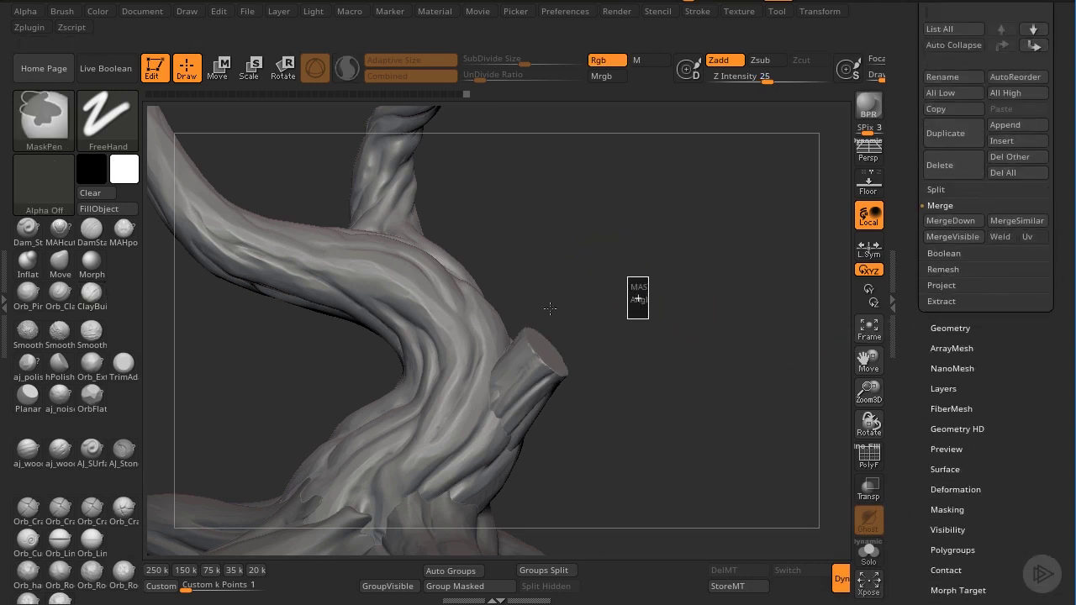
Isolate the merged tree in Solo mode with a close view of the seam around the stump's base
left_click_drag(870, 388, 870, 425)
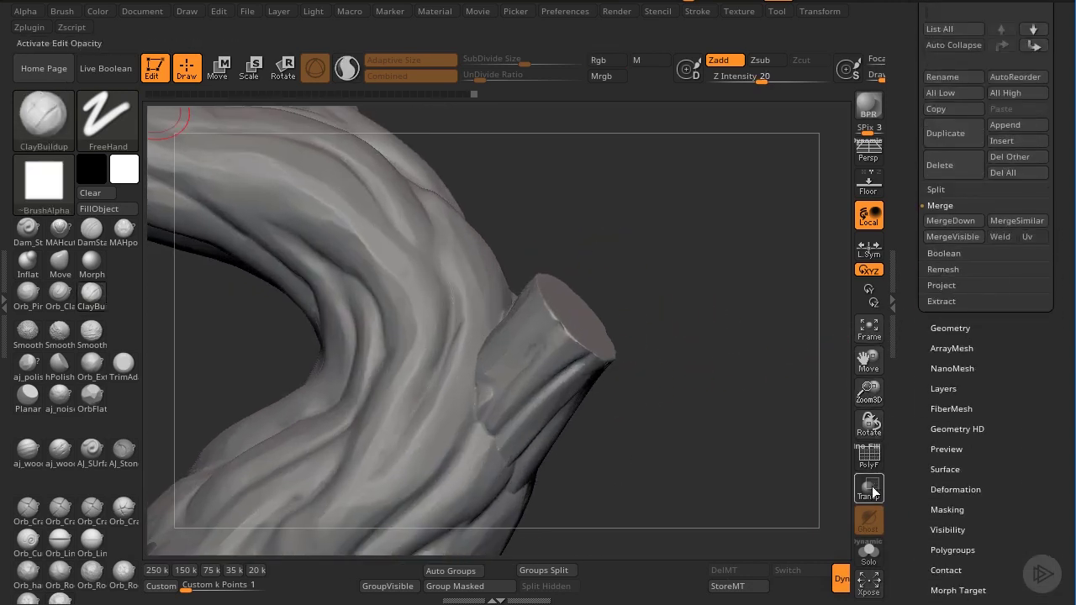
left_click(870, 555)
left_click_drag(740, 428, 798, 365)
left_click_drag(870, 363, 850, 201)
left_click_drag(757, 261, 710, 273)
left_click_drag(696, 311, 665, 313)
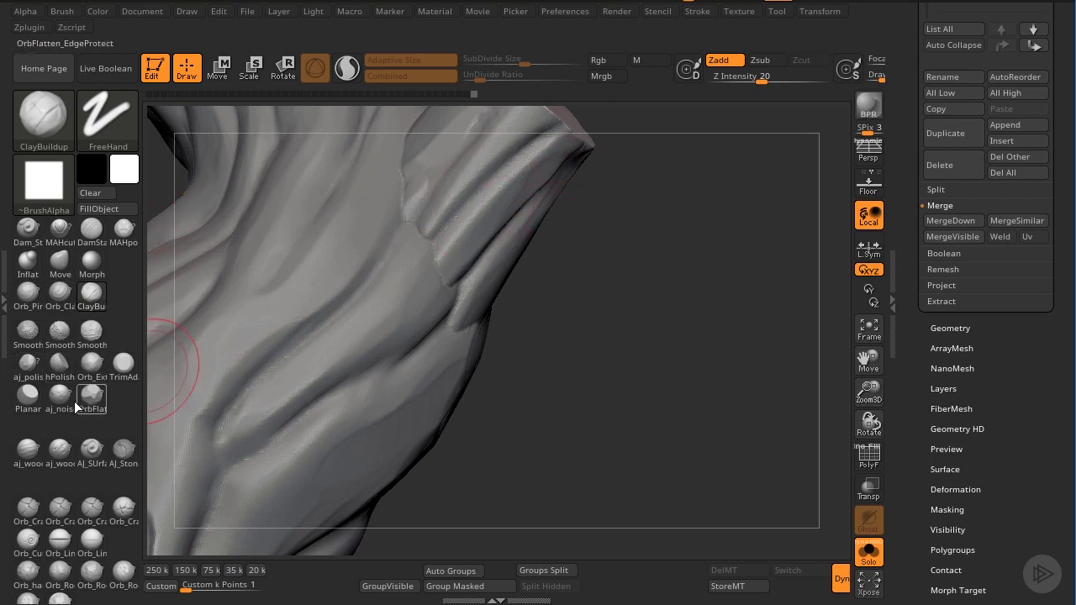
Sculpt a long ridge with ClayBuildup from the stump down onto the trunk and smooth it with SmoothPeaks
mouse_move(440, 261)
left_mouse_down()
mouse_move(504, 147)
mouse_move(432, 233)
mouse_move(538, 134)
mouse_move(432, 260)
mouse_move(515, 163)
left_mouse_up()
mouse_move(588, 303)
left_mouse_down()
mouse_move(523, 309)
mouse_move(435, 390)
mouse_move(574, 189)
mouse_move(504, 357)
left_mouse_up()
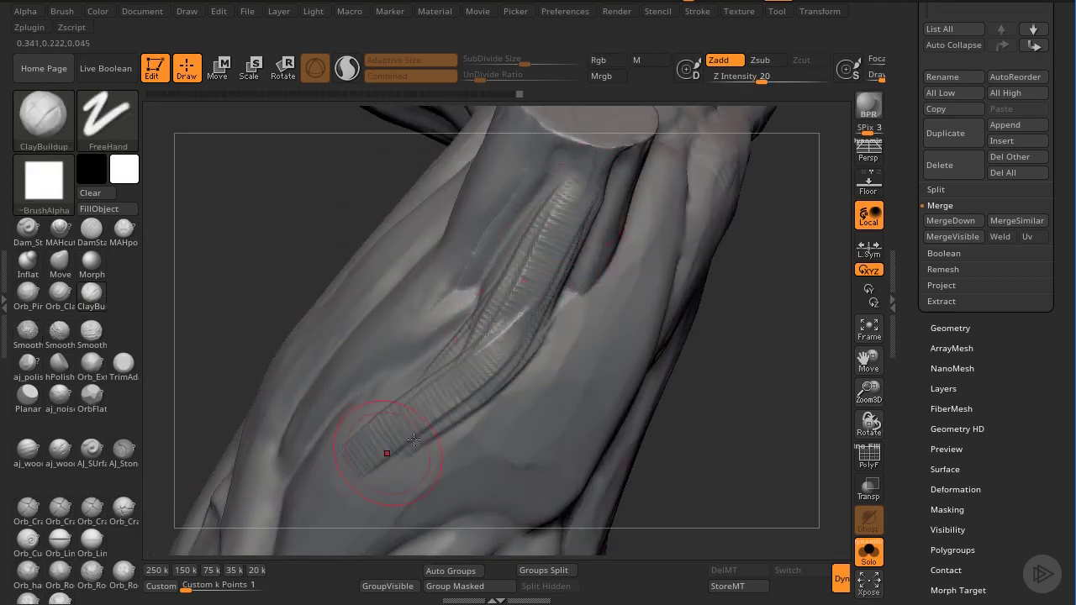
mouse_move(385, 445)
left_mouse_down("shift")
mouse_move(504, 337)
mouse_move(534, 293)
left_mouse_up("shift")
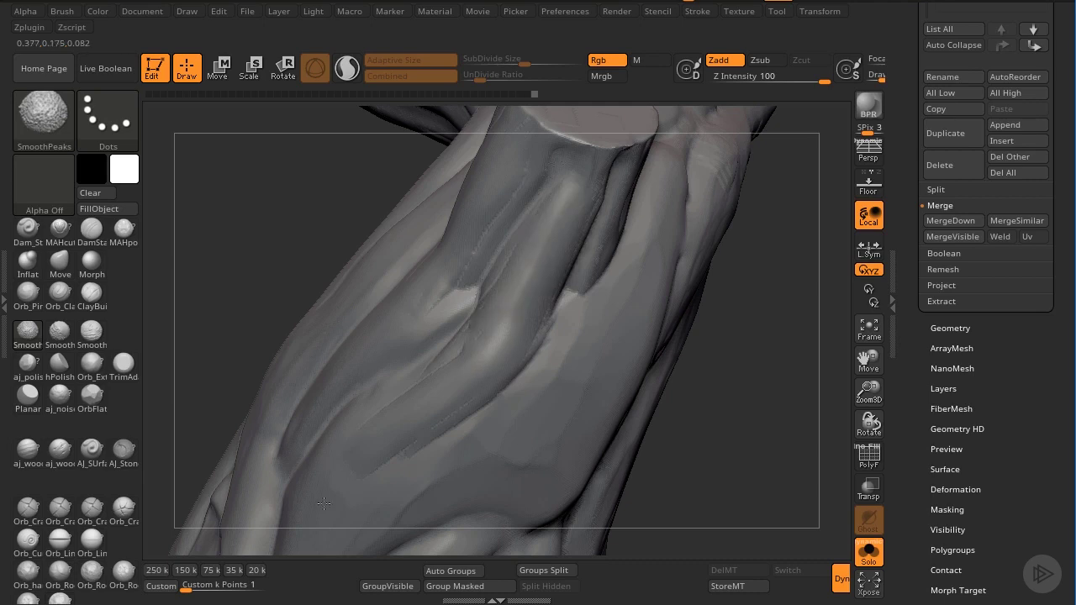
left_click_drag(356, 451, 483, 357)
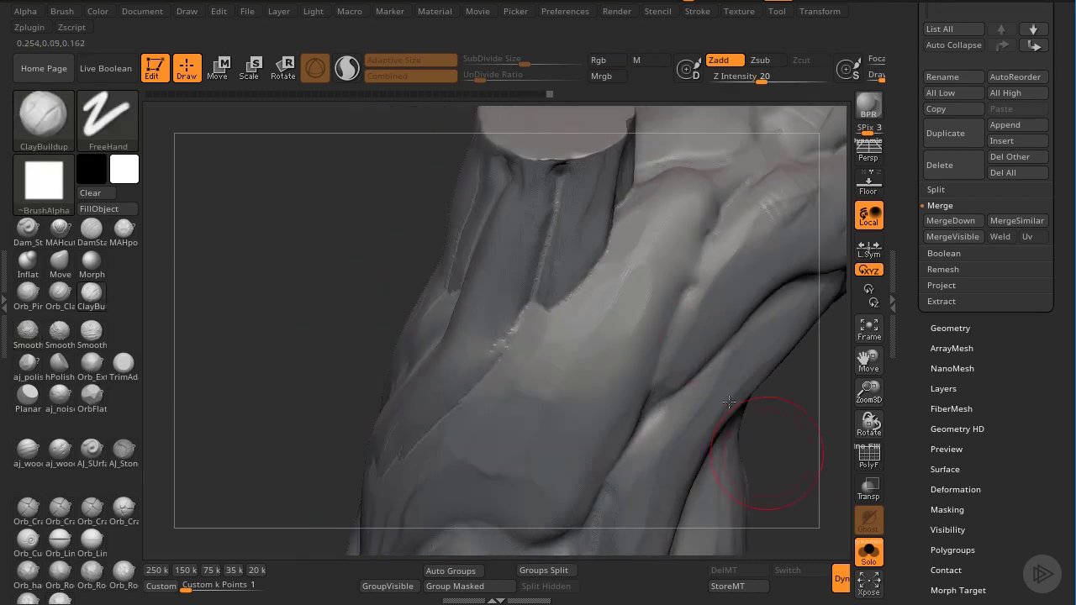
Add a second ridge along the stump's side facing the upper branches and smooth its transition into the trunk
left_click_drag(869, 390, 750, 406)
left_click_drag(822, 401, 721, 426)
left_click_drag(643, 414, 658, 402)
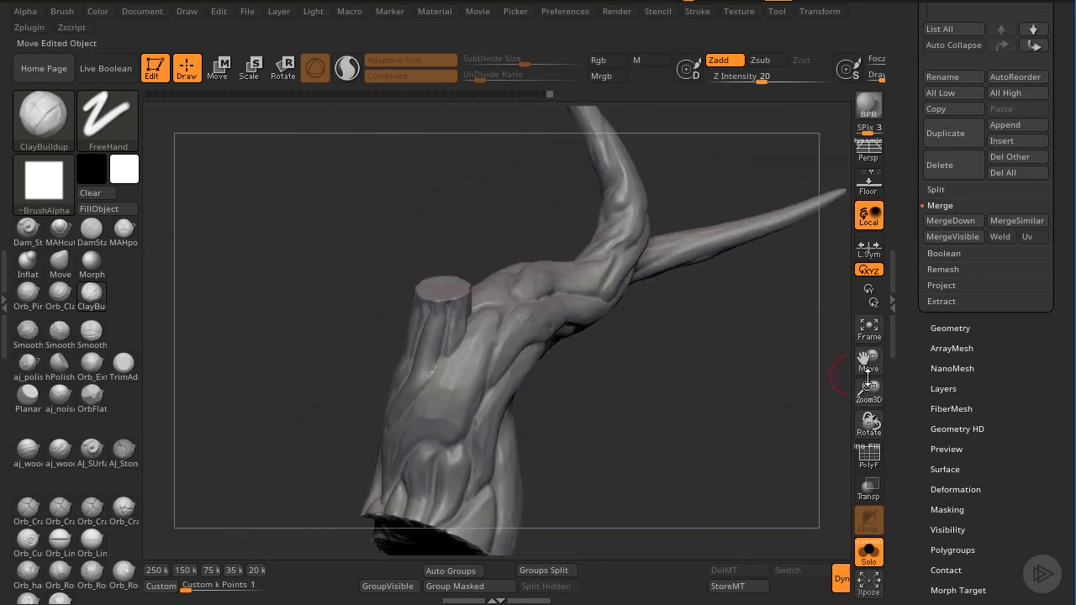
left_click_drag(869, 389, 871, 398)
mouse_move(523, 213)
left_mouse_down()
mouse_move(493, 338)
mouse_move(510, 312)
mouse_move(511, 329)
left_mouse_up()
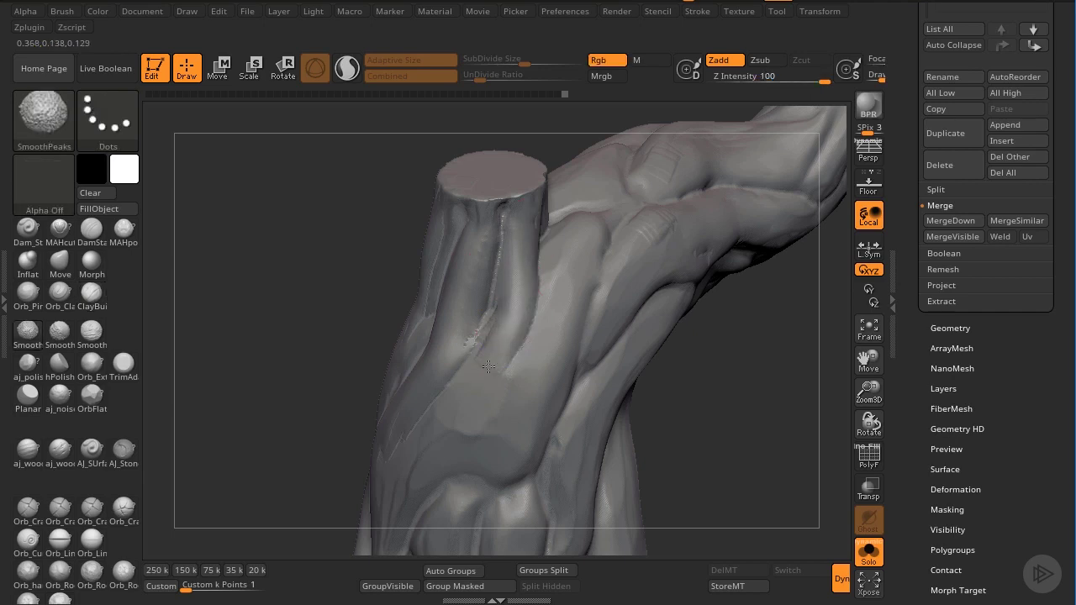
left_click_drag(659, 542, 485, 263)
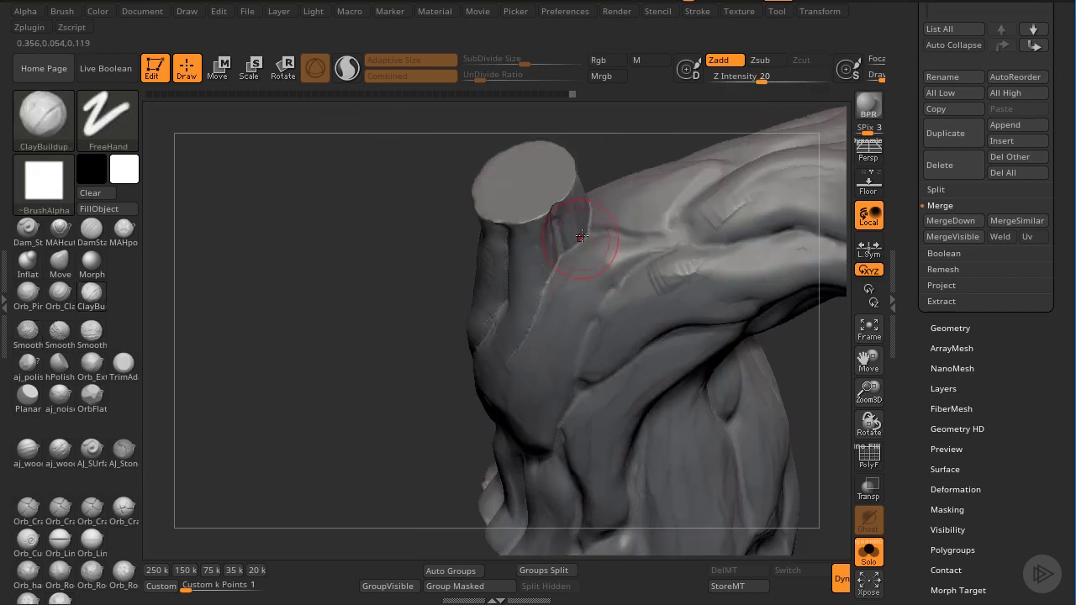
Cover the seam on the stump's inner side with ClayBuildup strokes running into the trunk and smooth them with SmoothPeaks
left_click_drag(567, 118, 808, 370)
mouse_move(869, 392)
left_mouse_down()
mouse_move(819, 387)
mouse_move(669, 332)
left_mouse_up()
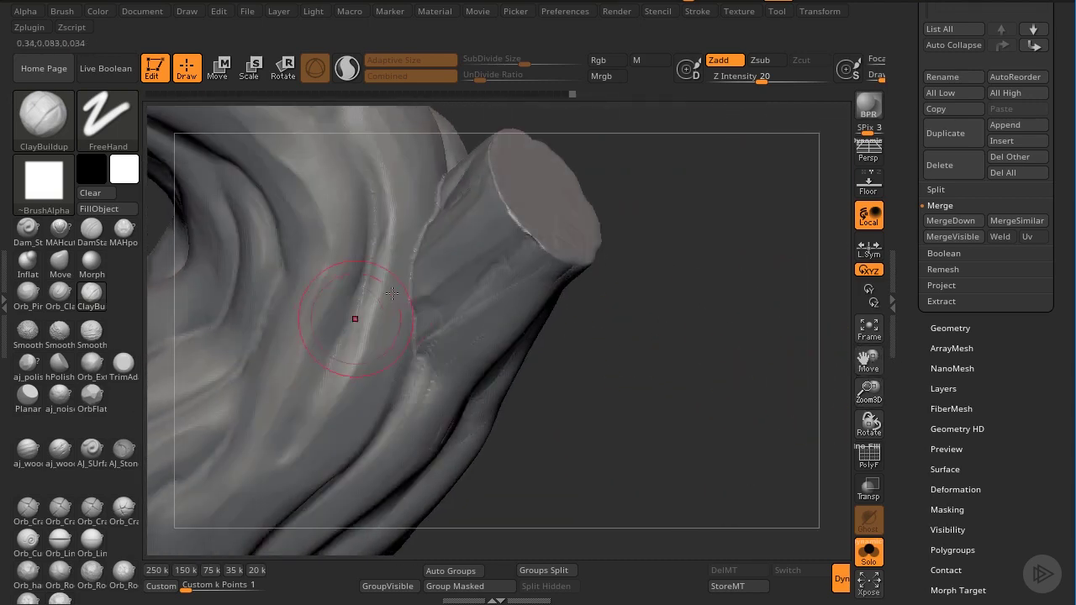
mouse_move(397, 336)
left_mouse_down()
mouse_move(422, 253)
mouse_move(414, 329)
left_mouse_up()
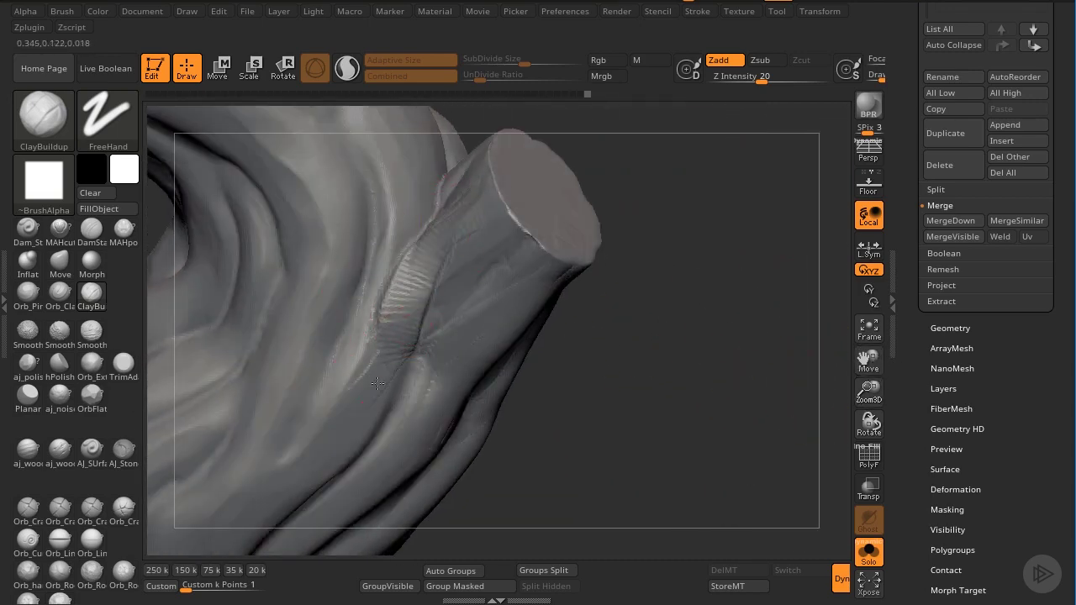
mouse_move(377, 384)
left_mouse_down()
mouse_move(425, 305)
mouse_move(404, 360)
mouse_move(370, 394)
left_mouse_up()
left_click_drag(430, 298, 364, 397, "shift")
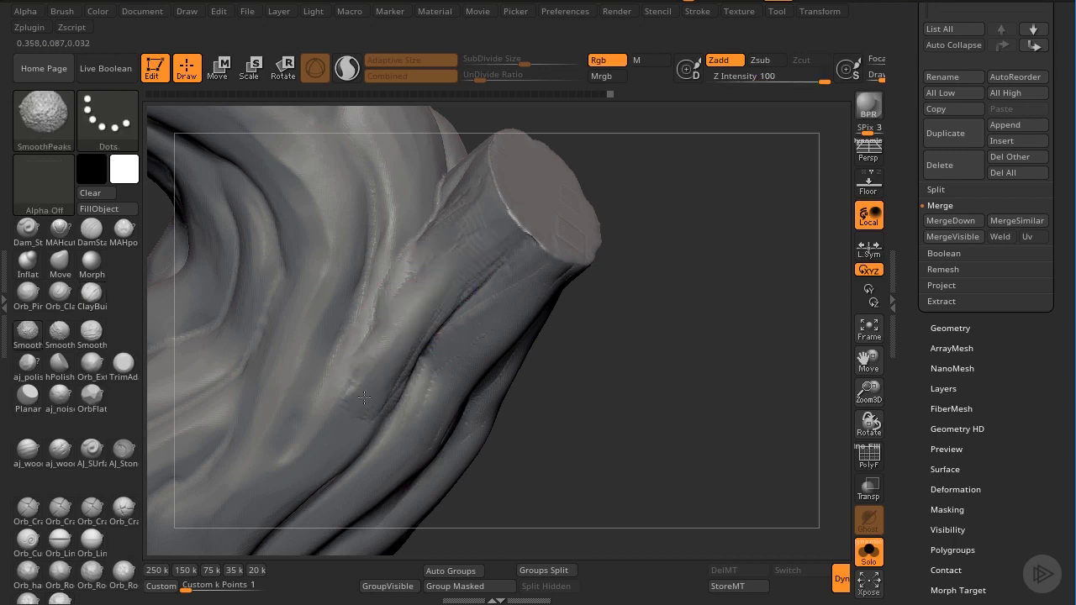
Hide the rest of the tree so only the stump and the adjoining trunk section stay visible
mouse_move(668, 243)
left_mouse_down()
mouse_move(698, 252)
mouse_move(714, 344)
mouse_move(764, 337)
mouse_move(411, 186)
left_mouse_up()
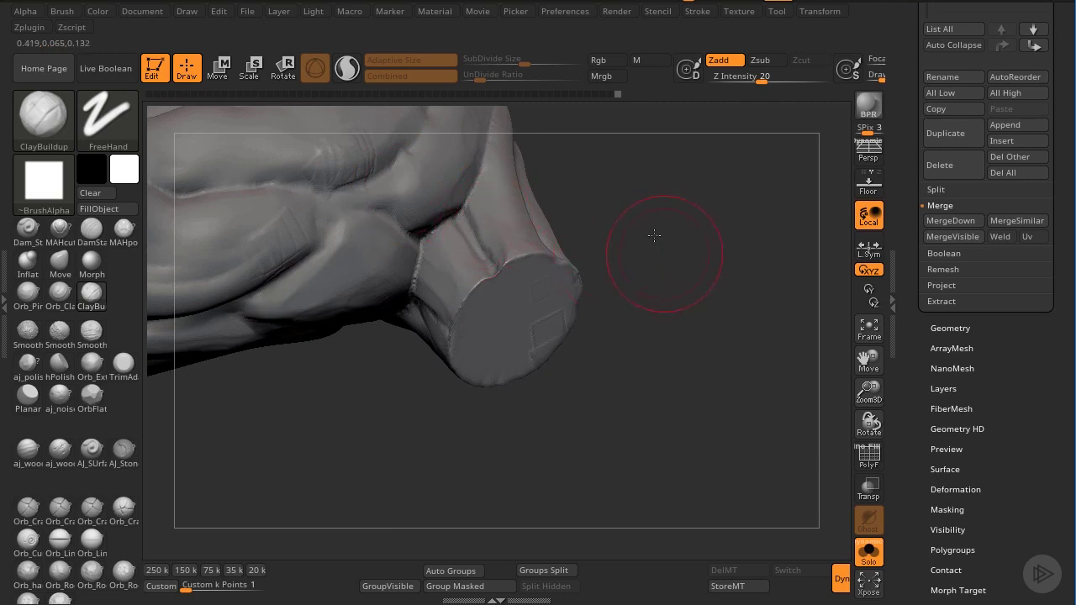
left_click_drag(654, 236, 757, 311)
mouse_move(809, 377)
left_mouse_down()
mouse_move(768, 413)
mouse_move(819, 184)
mouse_move(694, 269)
mouse_move(692, 490)
mouse_move(577, 463)
mouse_move(627, 425)
mouse_move(767, 429)
left_mouse_up()
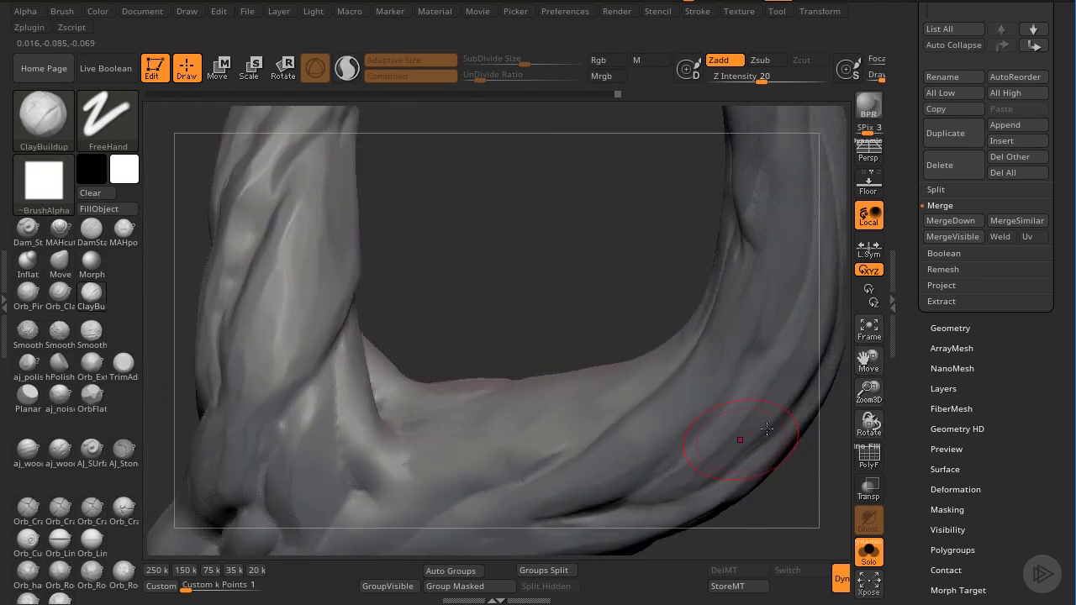
mouse_move(869, 391)
left_mouse_down()
mouse_move(781, 258)
mouse_move(761, 404)
mouse_move(891, 364)
mouse_move(656, 359)
mouse_move(684, 391)
left_mouse_up()
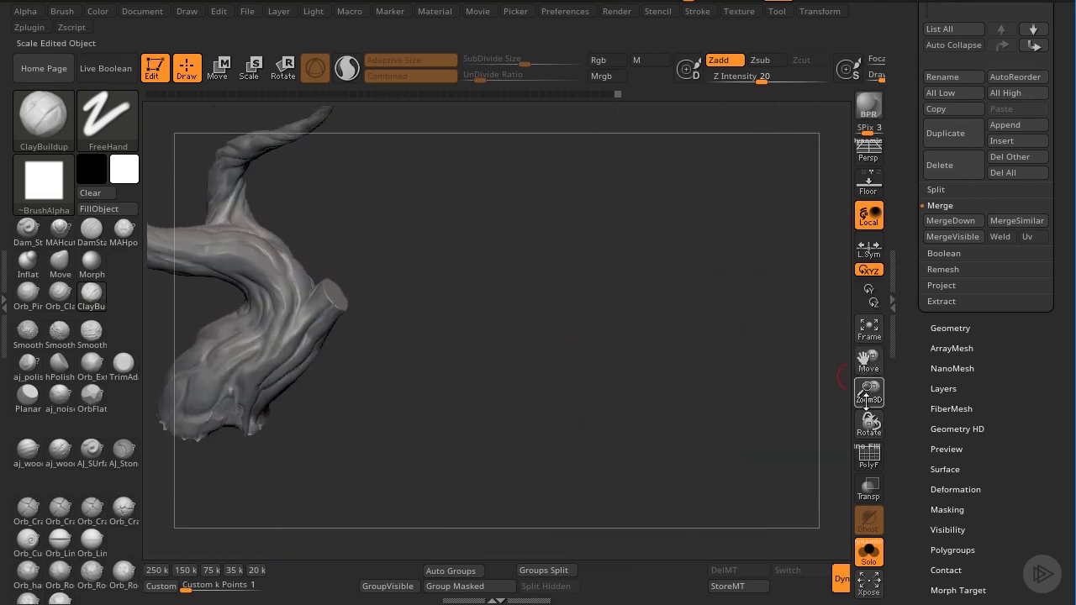
mouse_move(866, 397)
left_mouse_down()
mouse_move(887, 366)
mouse_move(756, 255)
mouse_move(740, 346)
left_mouse_up()
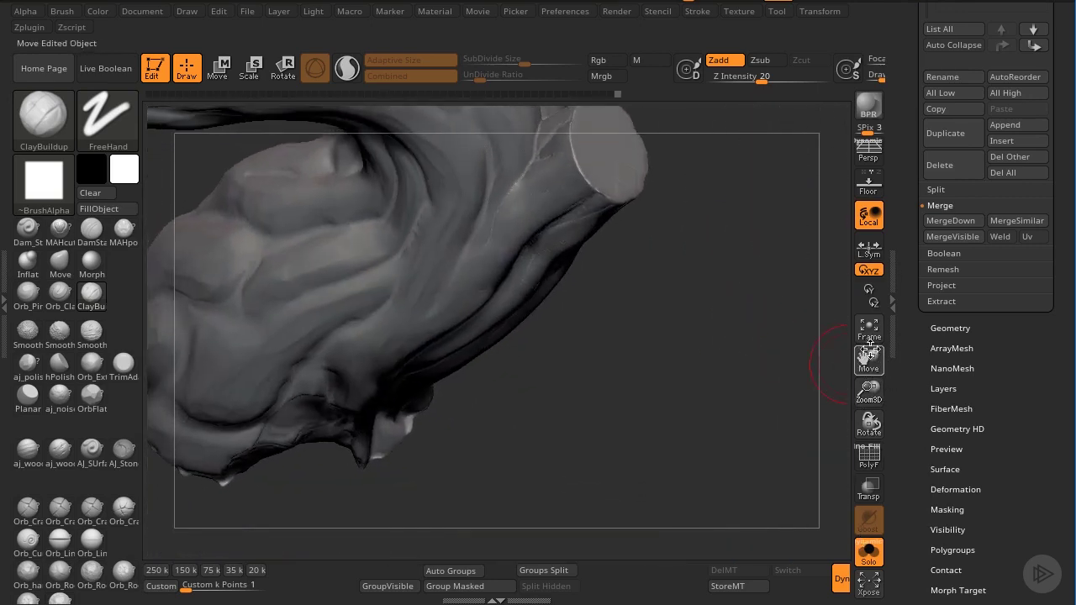
left_click_drag(869, 357, 748, 382)
left_click_drag(748, 382, 708, 254)
left_click_drag(708, 210, 343, 521, "ctrl+shift")
left_click_drag(648, 379, 651, 449)
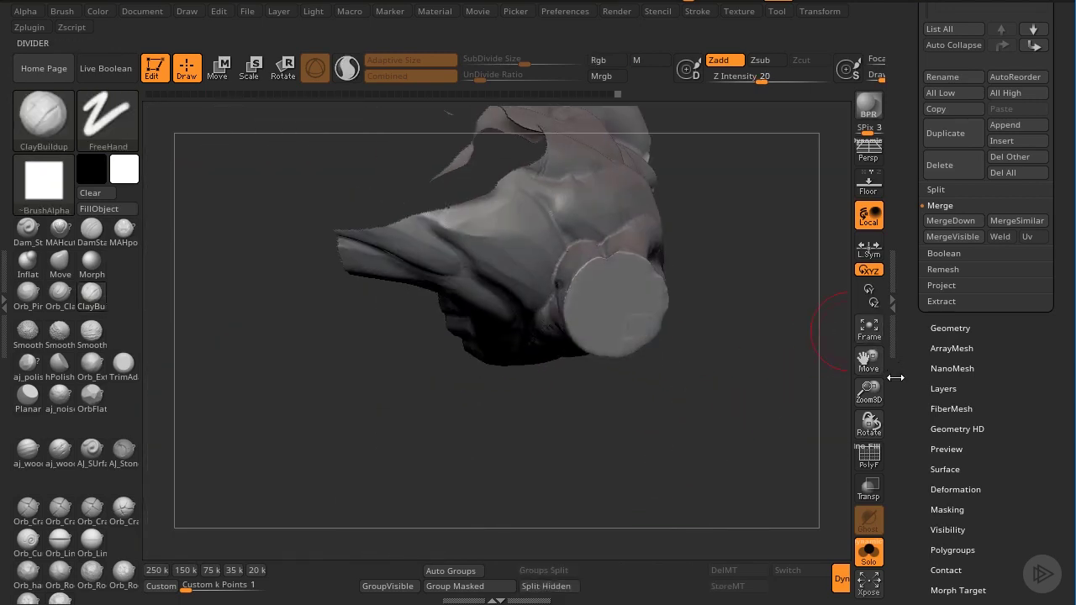
Fill the seam at the stump's inner base with ClayBuildup and smooth it with SmoothValleys
mouse_move(871, 390)
left_mouse_down()
mouse_move(873, 433)
mouse_move(588, 390)
mouse_move(723, 396)
mouse_move(710, 394)
left_mouse_up()
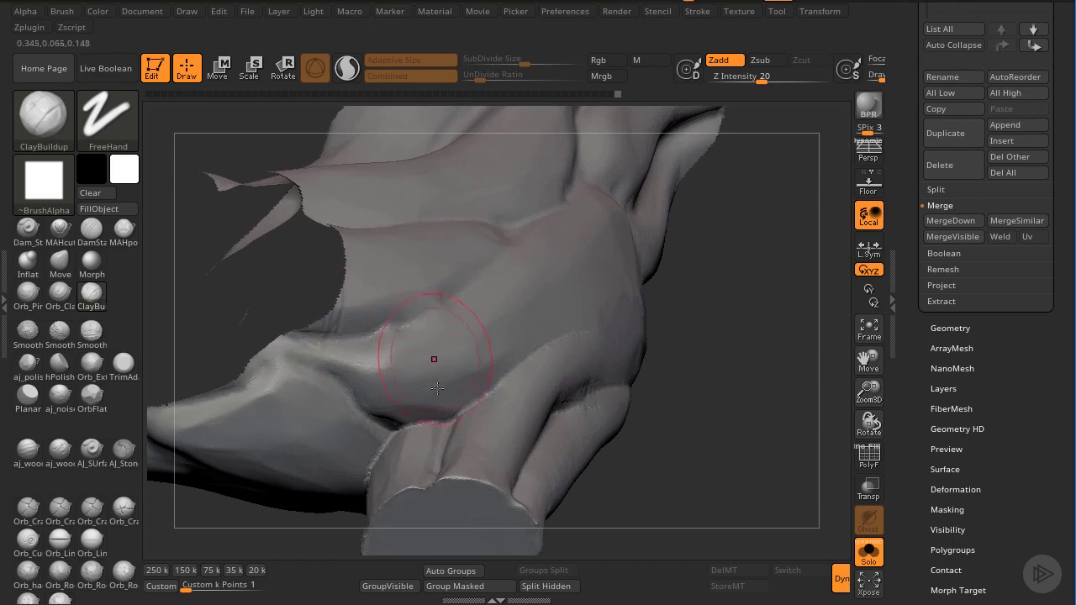
left_click_drag(418, 417, 397, 423)
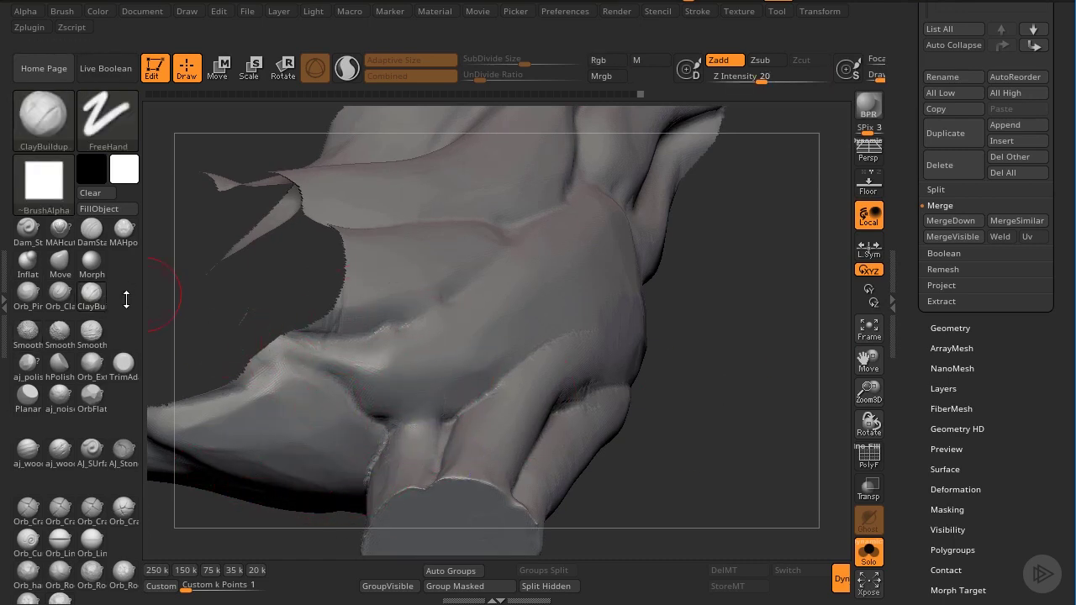
key("shift")
left_click(89, 338)
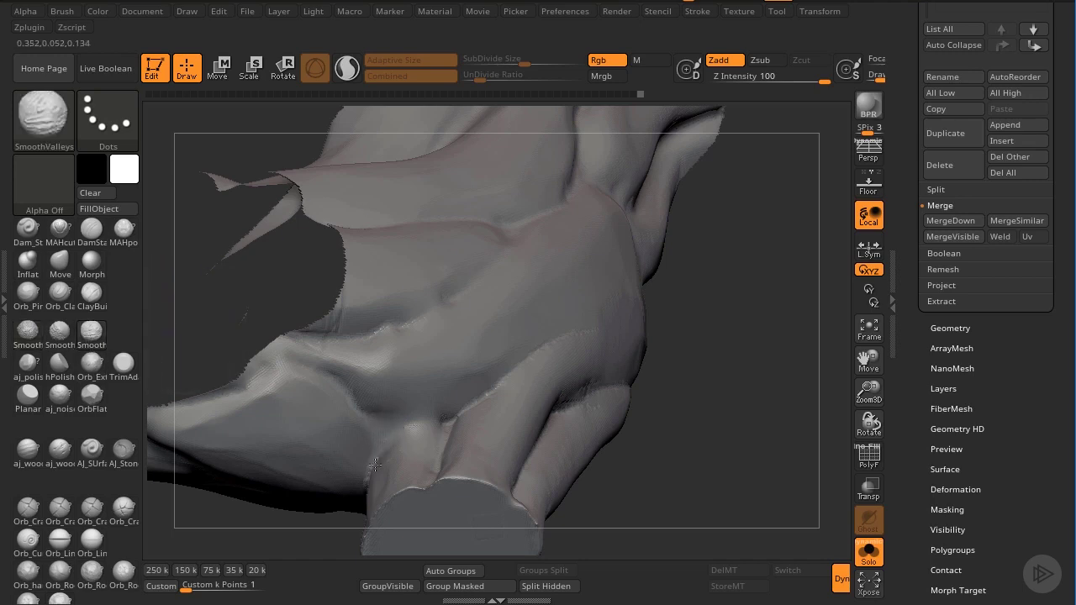
left_click_drag(421, 457, 449, 424, "shift")
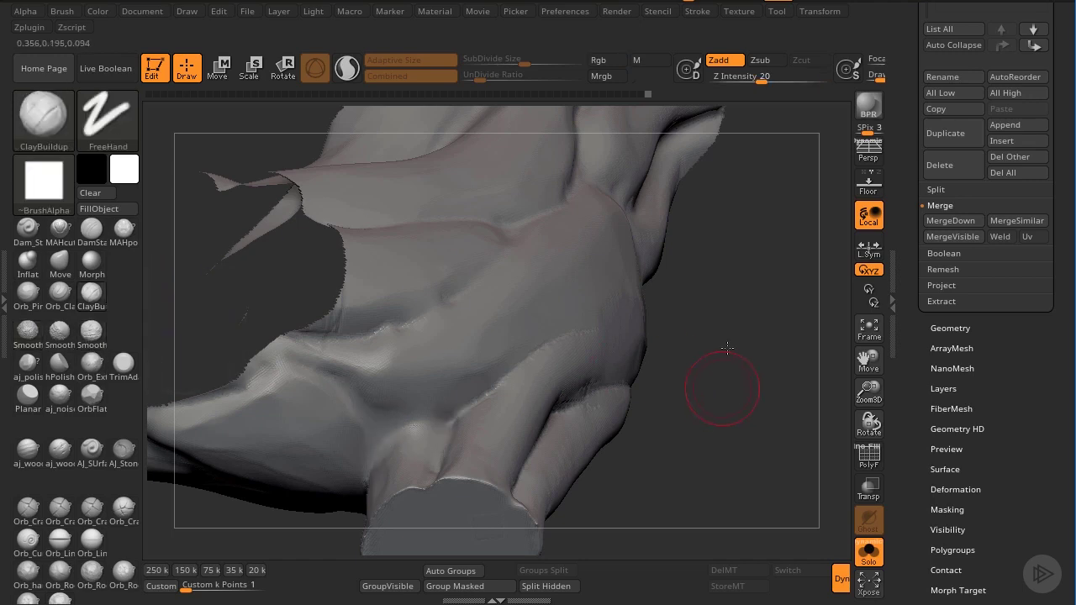
left_click_drag(723, 384, 720, 320)
left_click_drag(367, 461, 393, 440, "shift")
mouse_move(525, 348)
left_mouse_down()
mouse_move(537, 448)
mouse_move(294, 411)
left_mouse_up()
left_click_drag(700, 342, 507, 339)
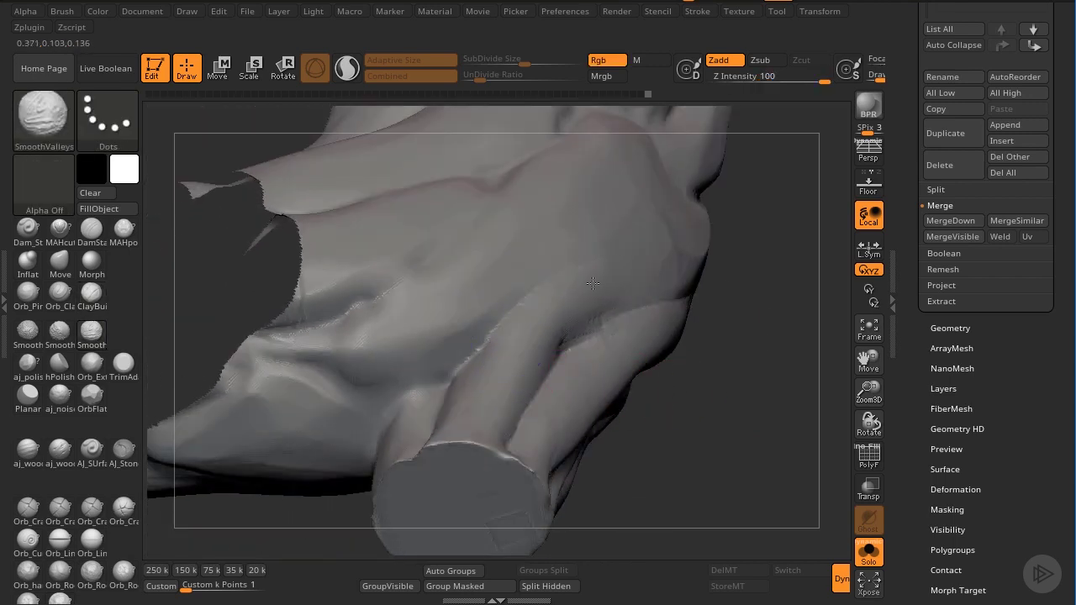
Build small ridges from the stump's inner base onto the trunk with Orb_ClayTubes and smooth them with SmoothPeaks
left_click(67, 287)
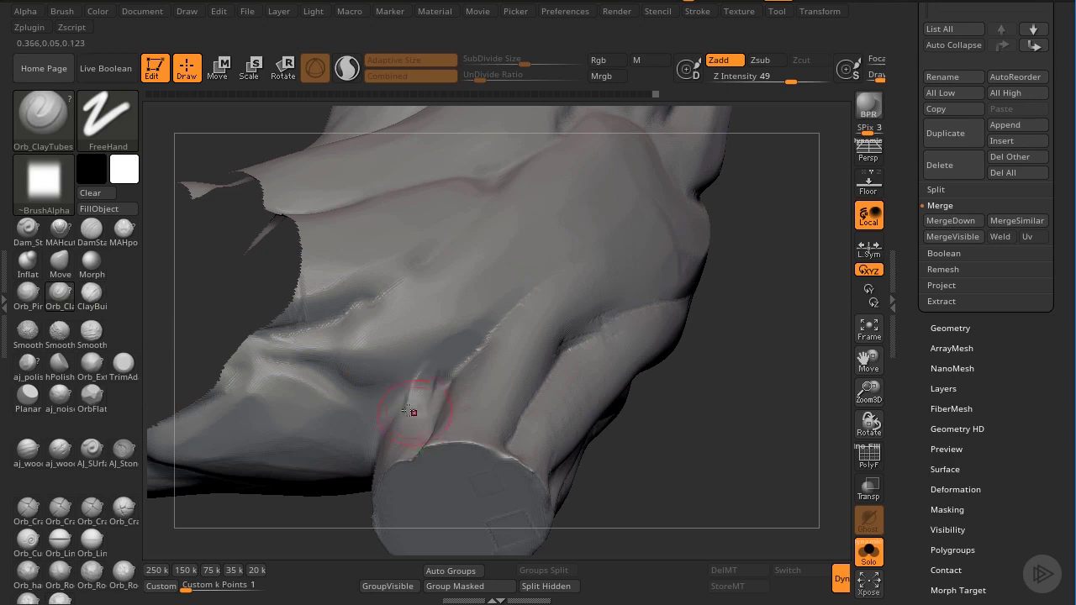
mouse_move(363, 370)
left_mouse_down()
mouse_move(416, 429)
mouse_move(424, 345)
mouse_move(442, 412)
mouse_move(418, 441)
mouse_move(400, 384)
left_mouse_up()
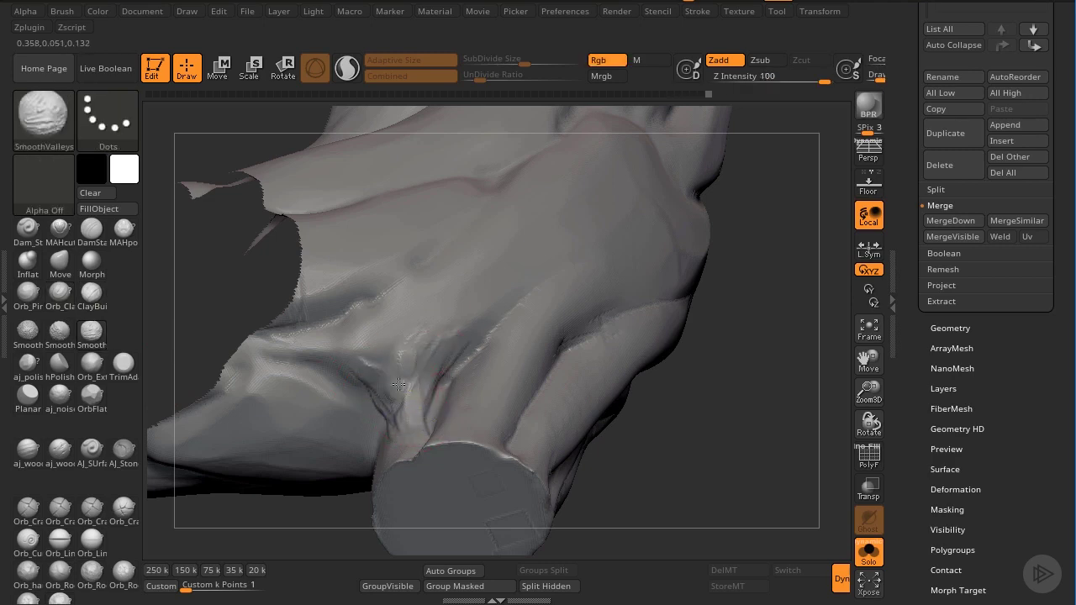
left_click(38, 344, "shift")
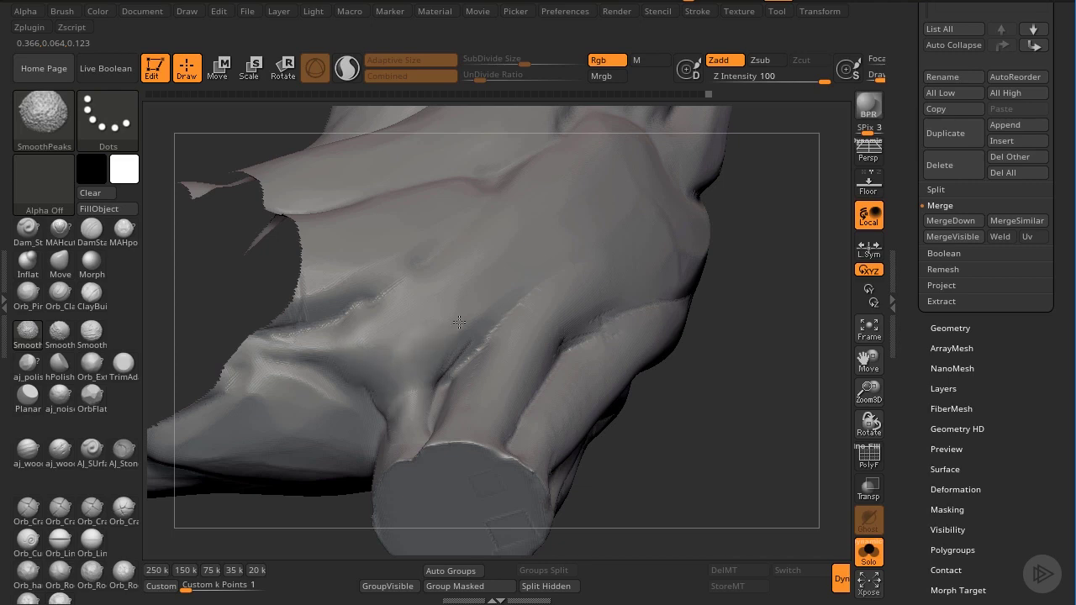
mouse_move(412, 455)
left_mouse_down("shift")
mouse_move(412, 396)
mouse_move(439, 349)
left_mouse_up("shift")
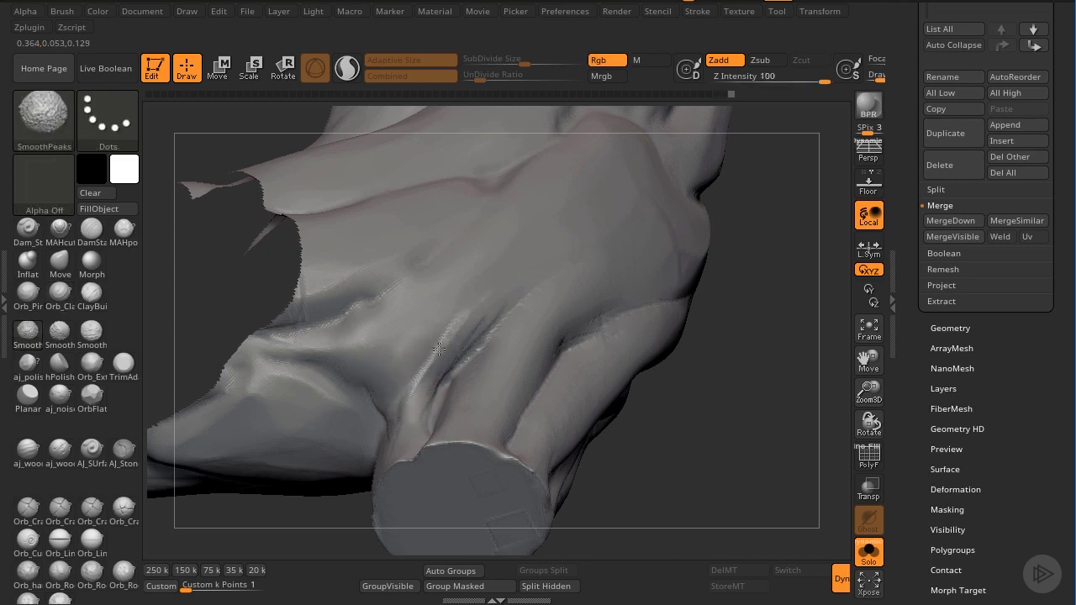
Fill the narrow crease between stump and trunk with Orb_ClayTubes, add a ridge down the stump's side, and smooth both with SmoothPeaks
mouse_move(692, 442)
left_mouse_down()
mouse_move(672, 276)
mouse_move(704, 359)
left_mouse_up()
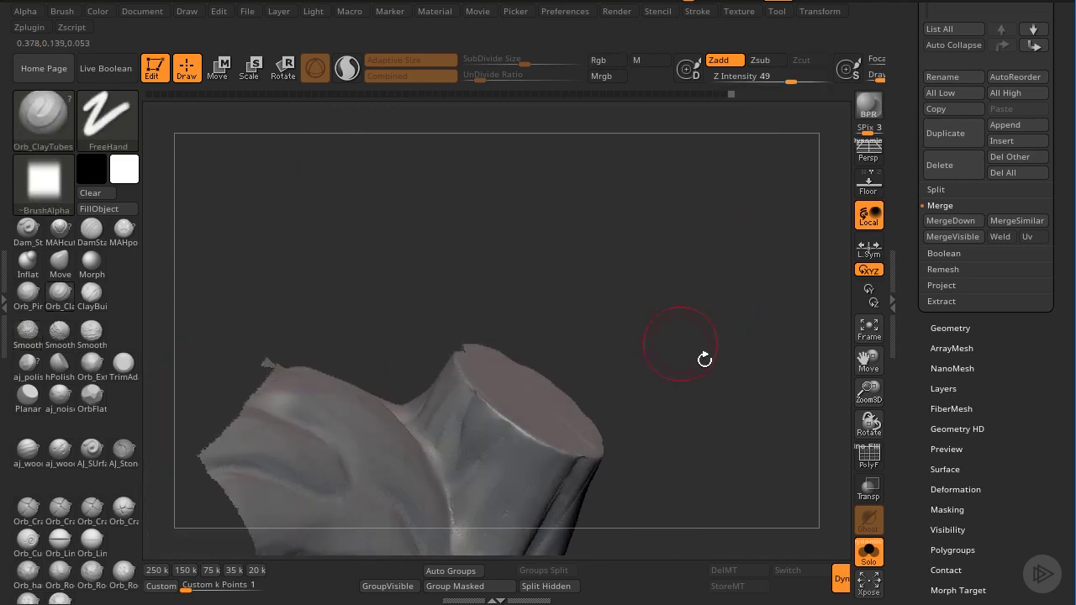
left_click_drag(871, 394, 871, 446)
left_click_drag(869, 361, 826, 210)
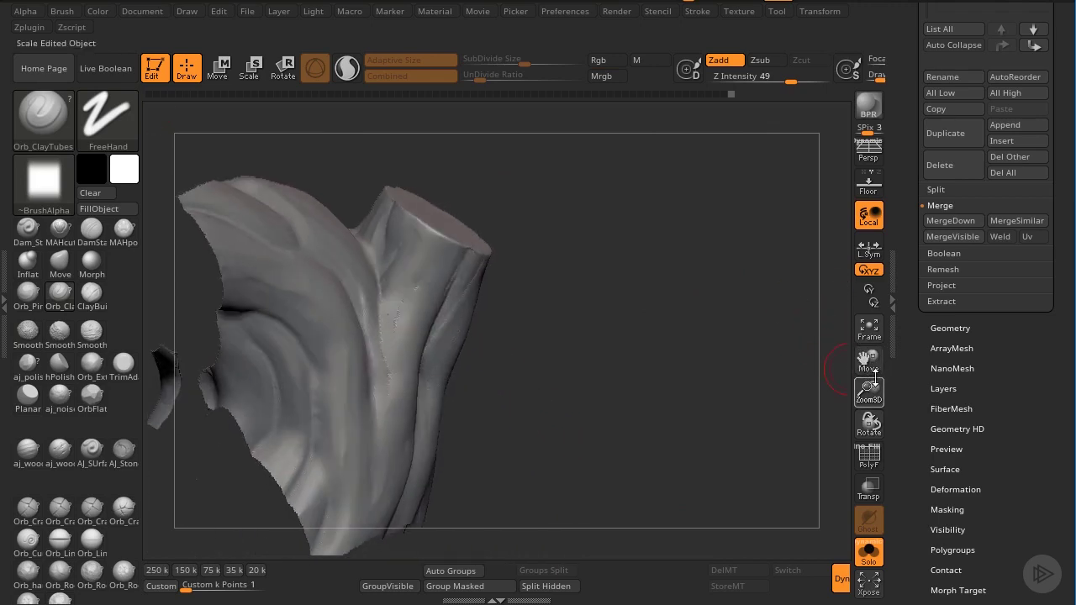
left_click_drag(869, 392, 871, 370)
left_click_drag(747, 447, 666, 442)
left_click_drag(324, 269, 340, 323)
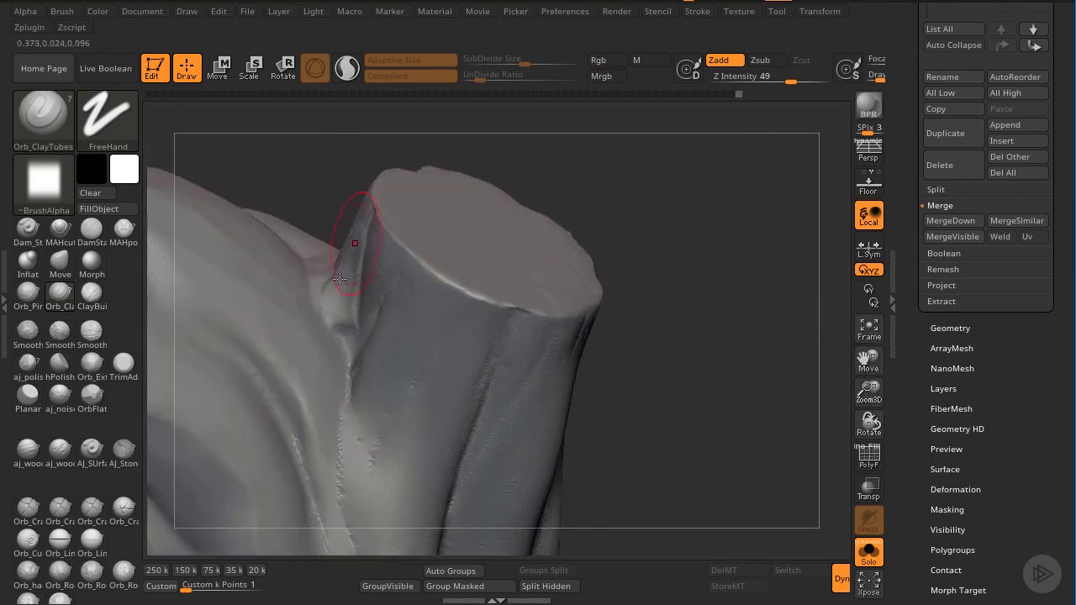
left_click_drag(357, 241, 331, 333)
mouse_move(360, 260)
left_mouse_down()
mouse_move(346, 333)
mouse_move(357, 267)
left_mouse_up()
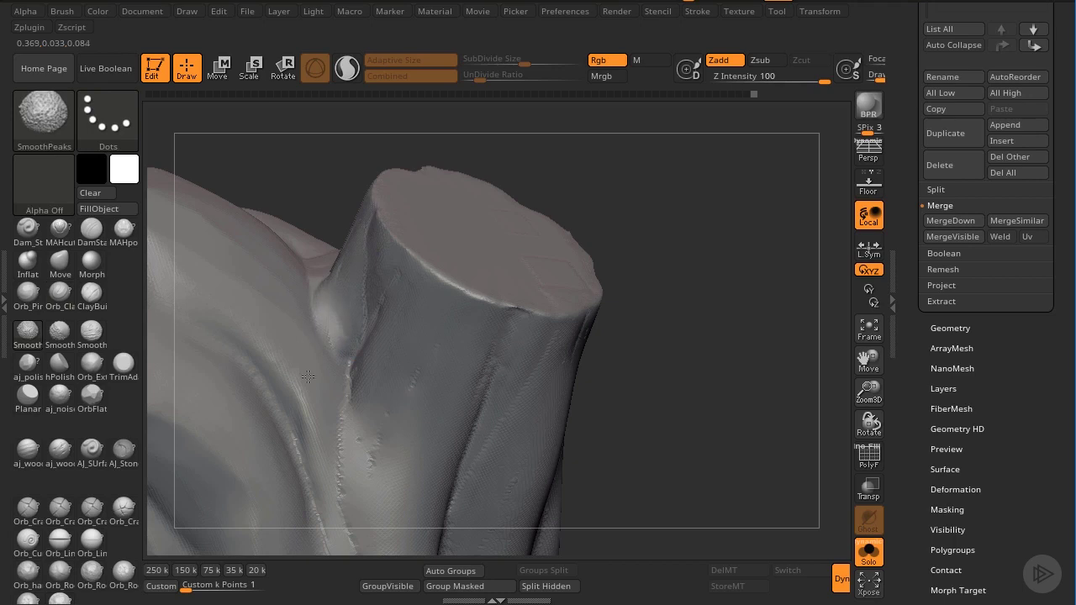
mouse_move(390, 360)
left_mouse_down()
mouse_move(380, 526)
mouse_move(386, 497)
left_mouse_up()
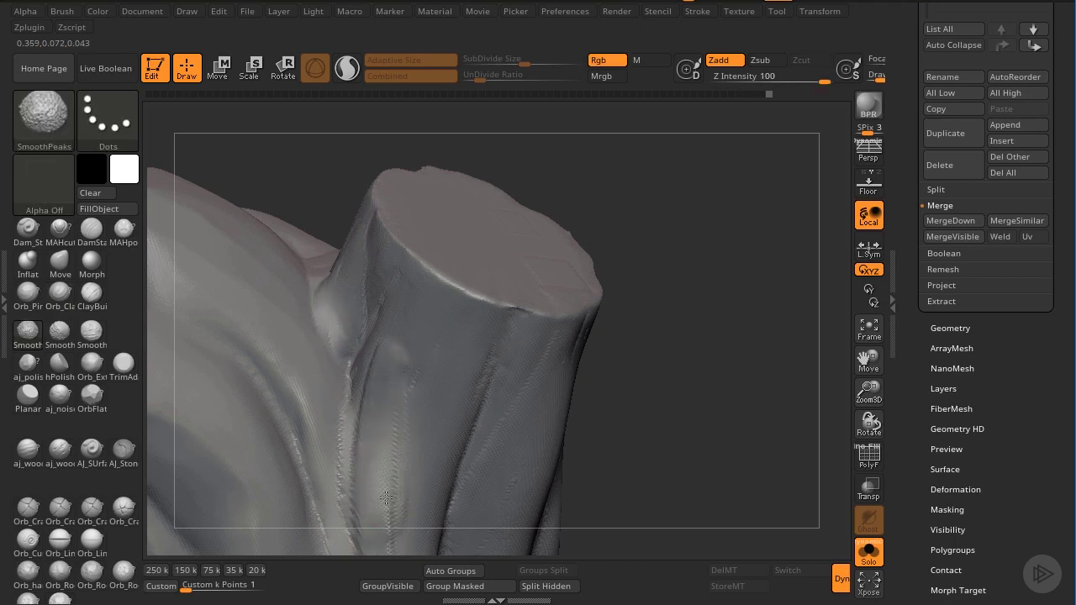
Sculpt long Orb_ClayTubes ridges from the stump's cut rim down into the trunk and smooth them with SmoothPeaks
mouse_move(841, 334)
left_mouse_down("alt")
mouse_move(866, 421)
mouse_move(849, 248)
left_mouse_up("alt")
left_click_drag(692, 396, 726, 401)
left_click_drag(864, 367, 891, 483)
mouse_move(778, 387)
left_mouse_down()
mouse_move(785, 442)
mouse_move(758, 407)
left_mouse_up()
left_click_drag(425, 242, 348, 429)
mouse_move(393, 256)
left_mouse_down("shift")
mouse_move(404, 271)
mouse_move(360, 378)
left_mouse_up("shift")
left_click_drag(396, 284, 370, 353)
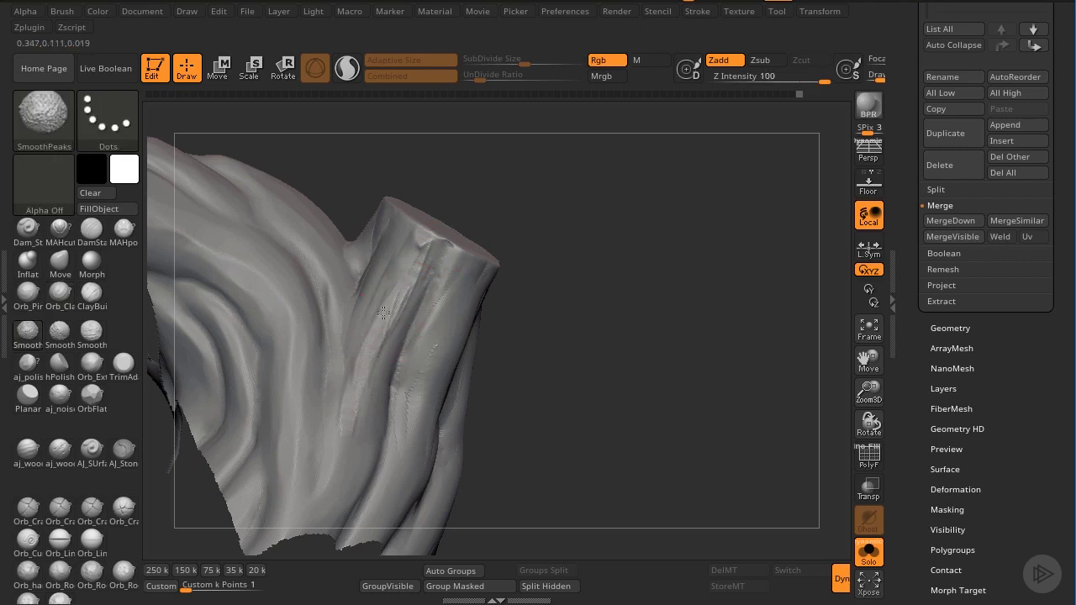
left_click_drag(403, 277, 387, 315, "shift")
Extend the ridges along the lower stump with Orb_ClayTubes and soften their edges with SmoothPeaks
left_click_drag(555, 366, 538, 404)
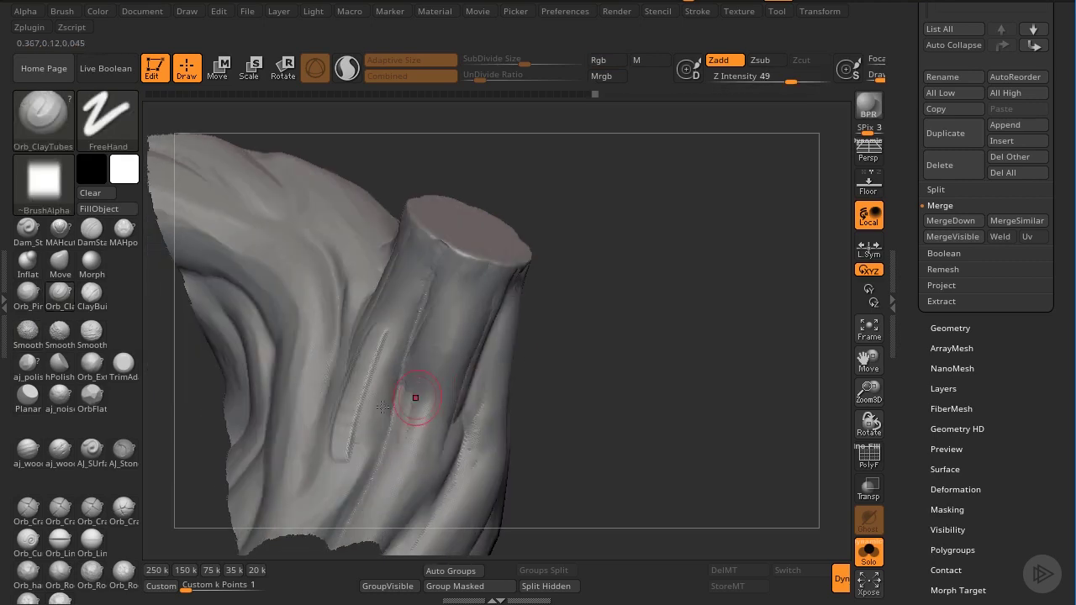
left_click_drag(367, 365, 342, 434, "shift")
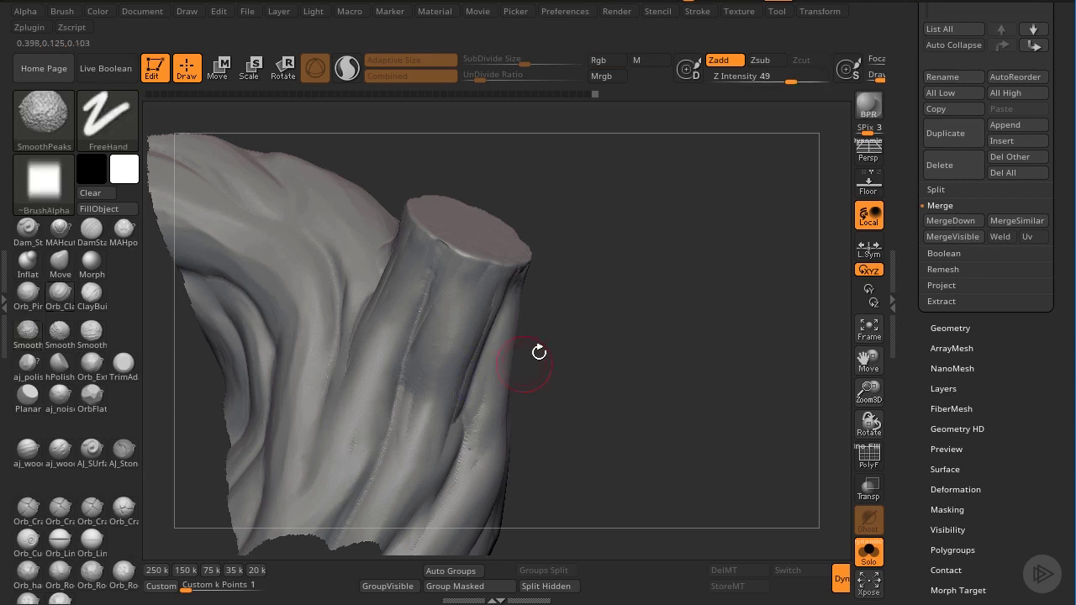
left_click_drag(420, 365, 395, 479)
left_click_drag(413, 418, 418, 391, "shift")
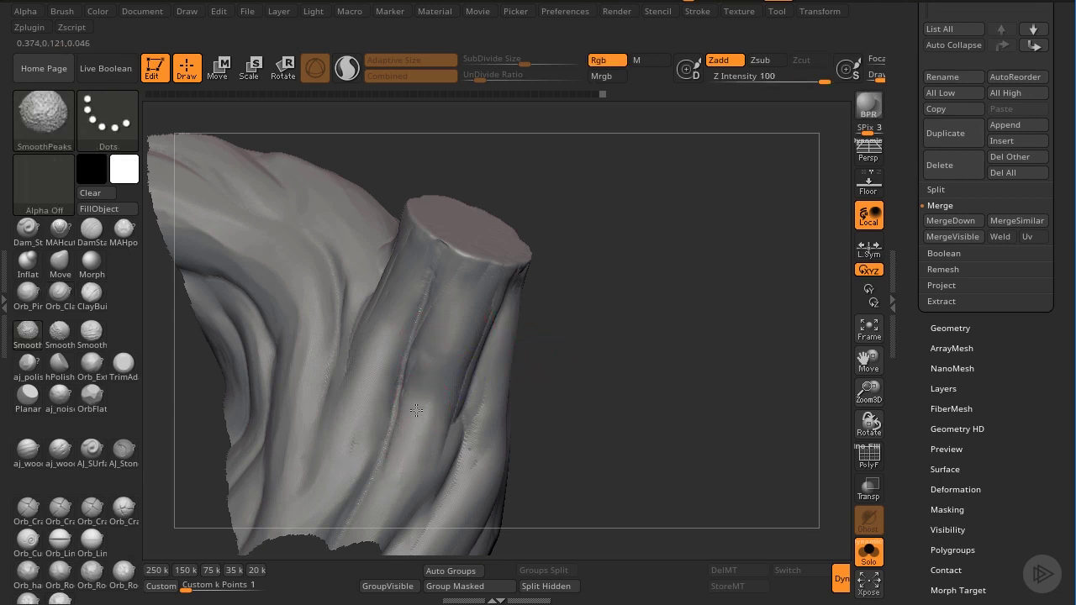
Turn off Solo mode and unhide the rest of the tree
left_click(866, 557)
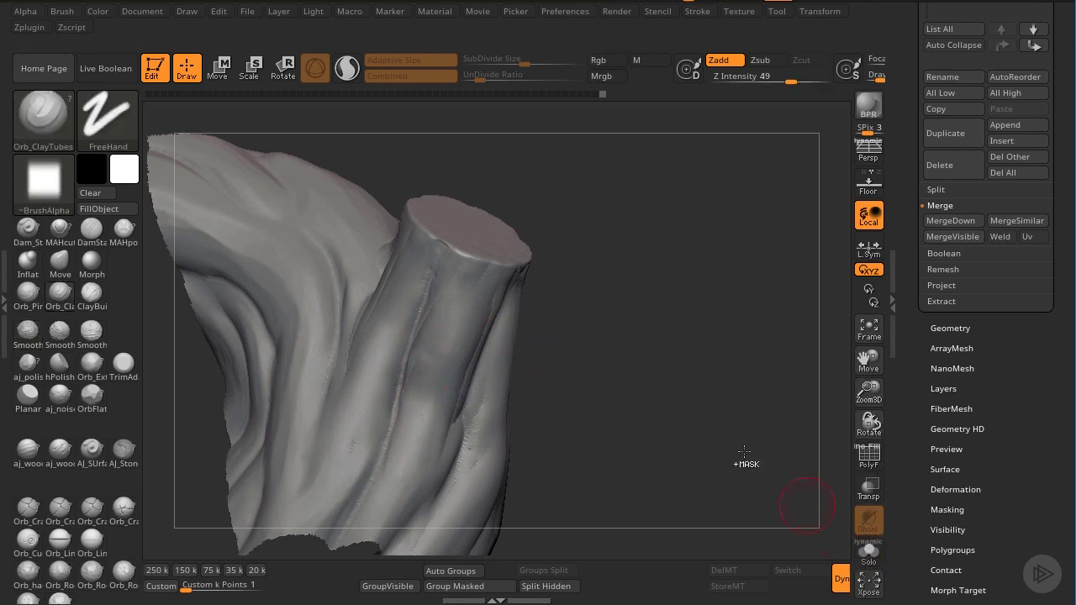
left_click_drag(744, 452, 757, 461, "ctrl+shift")
left_click(774, 441, "ctrl+shift")
left_click_drag(868, 390, 502, 394)
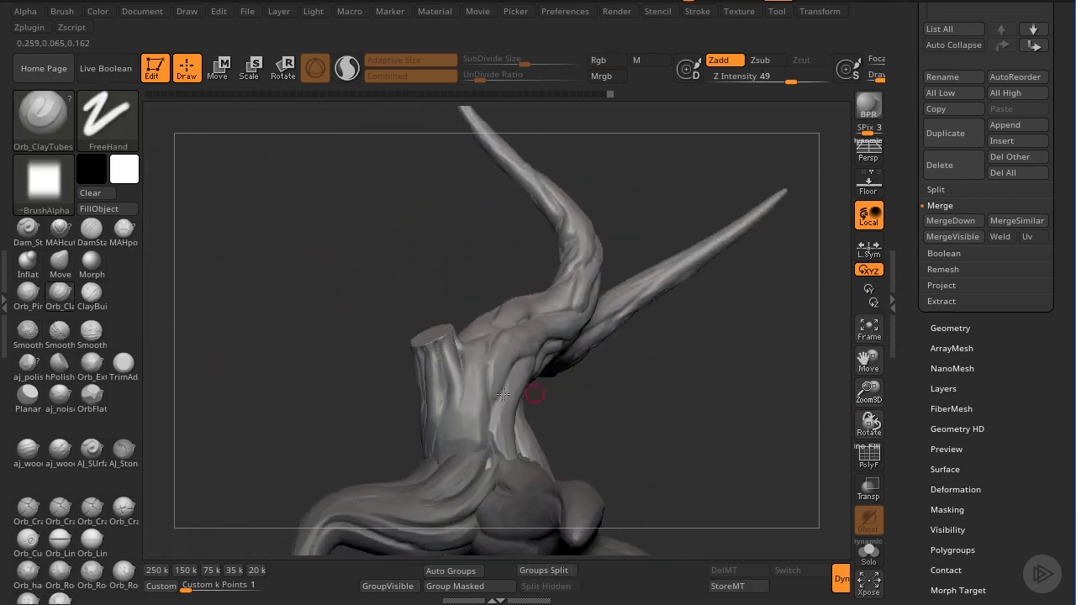
left_click_drag(630, 417, 745, 389)
left_click_drag(651, 374, 551, 377)
Fill the rough groove down the stump's outer side with Orb_ClayTubes strokes
left_click_drag(870, 392, 871, 461)
left_click_drag(869, 360, 605, 358)
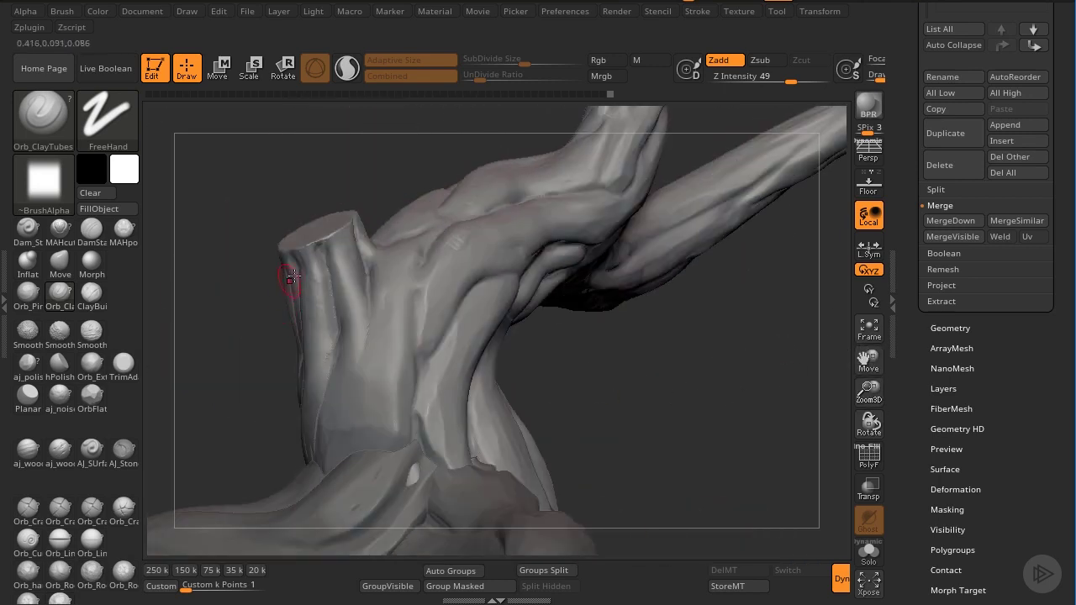
left_click_drag(176, 344, 234, 471)
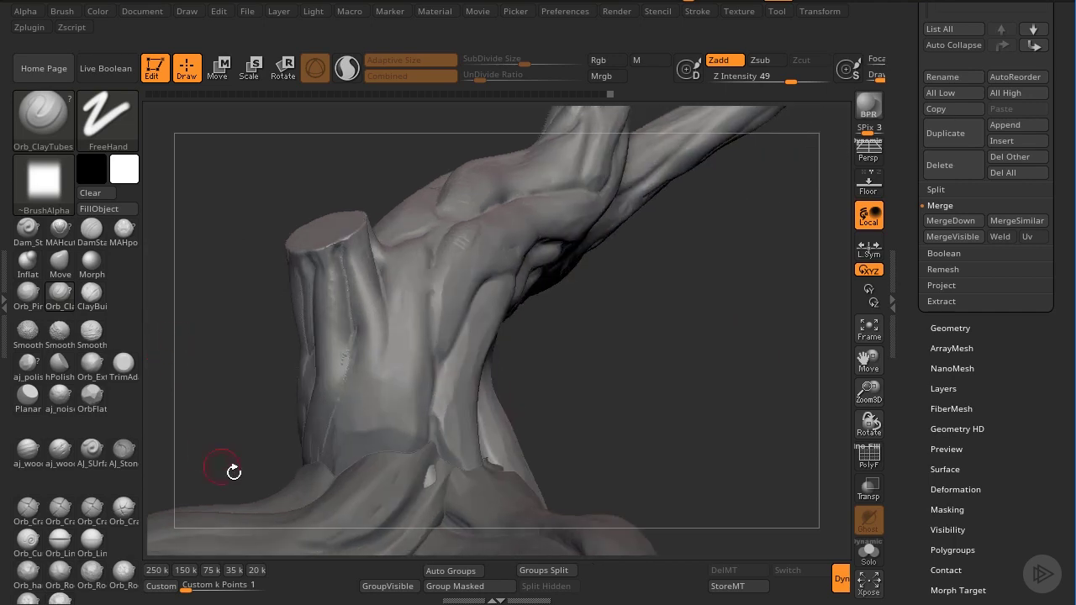
left_click_drag(349, 353, 347, 371)
mouse_move(348, 333)
left_mouse_down()
mouse_move(341, 254)
mouse_move(353, 375)
mouse_move(342, 280)
left_mouse_up()
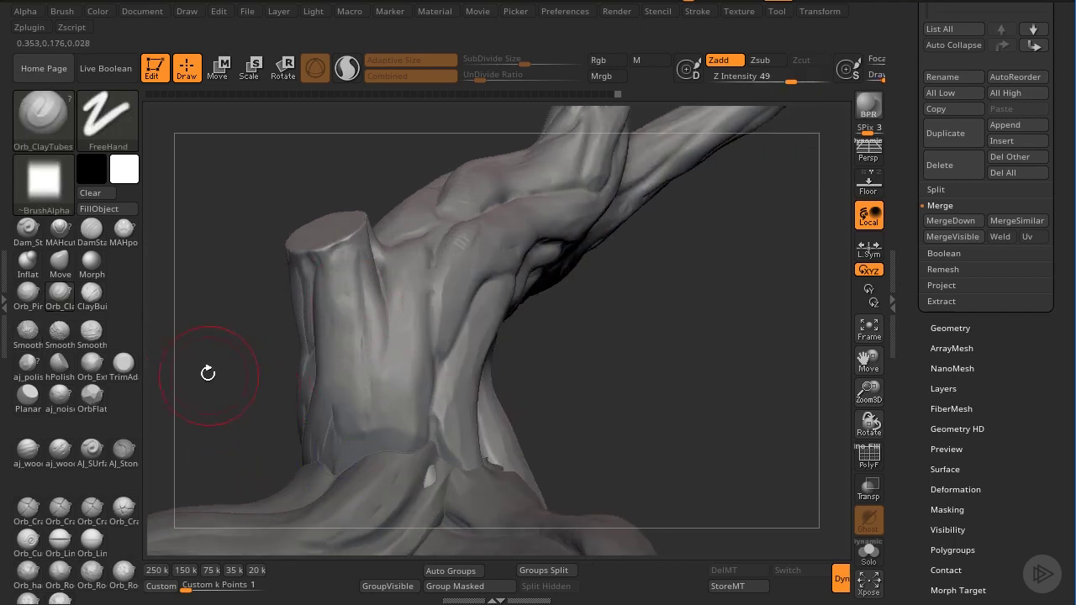
Flatten the ridges around the stump's sides into firmer planes with the hPolish brush
left_click_drag(207, 372, 355, 366)
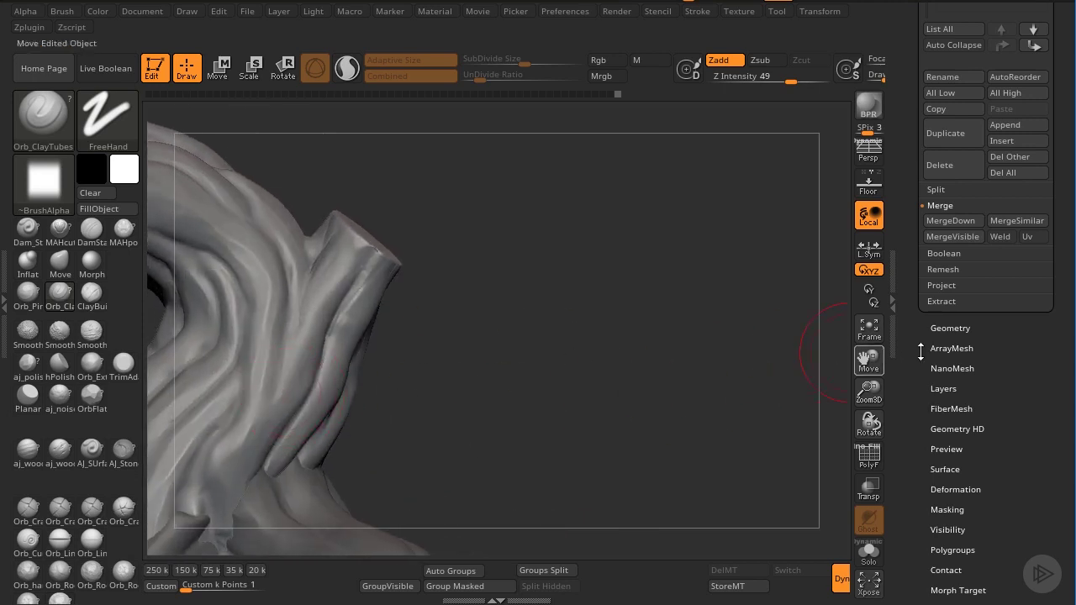
left_click_drag(866, 389, 866, 405)
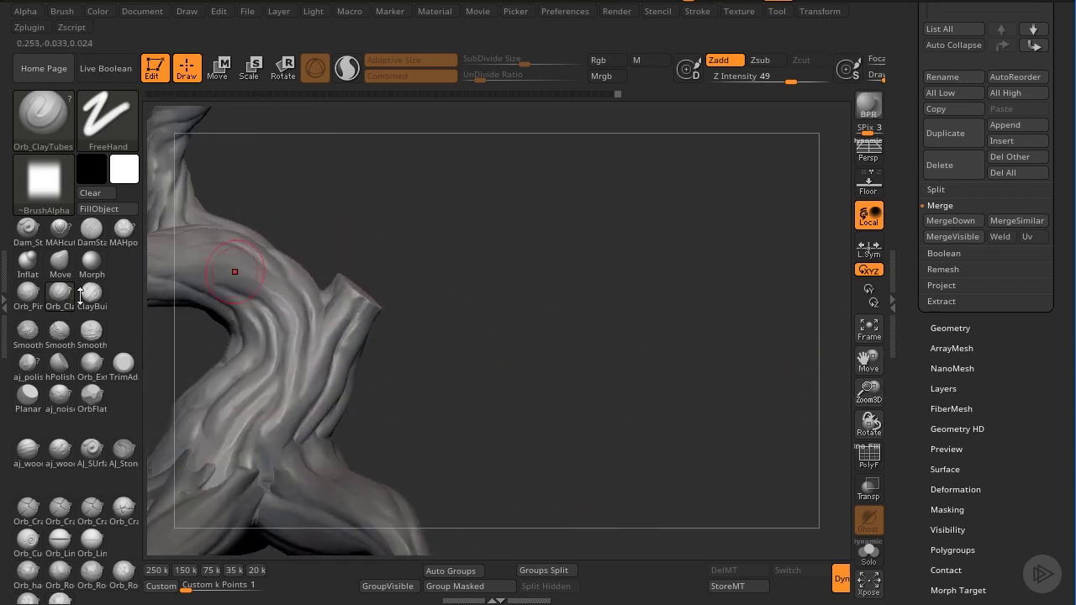
left_click(56, 370)
left_click_drag(539, 340, 799, 363)
left_click_drag(869, 392, 865, 471)
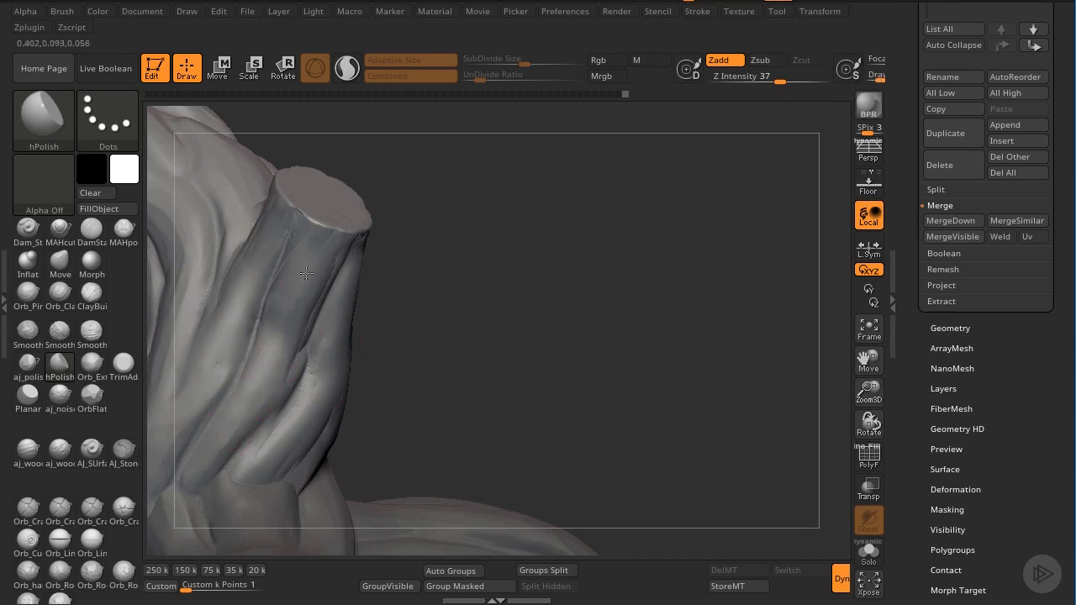
left_click_drag(417, 296, 358, 400)
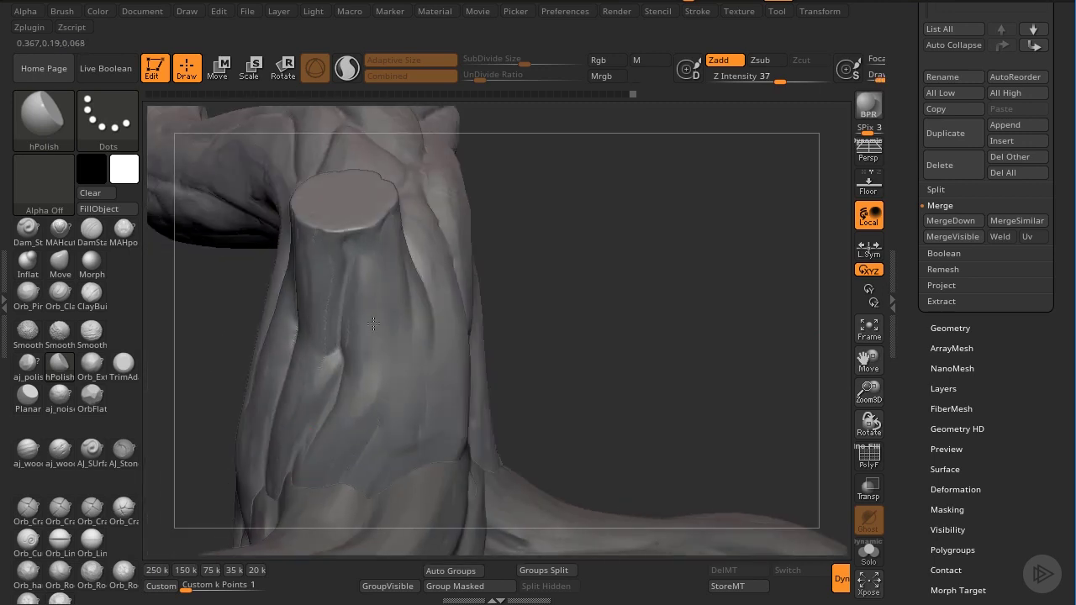
left_click_drag(506, 371, 375, 281)
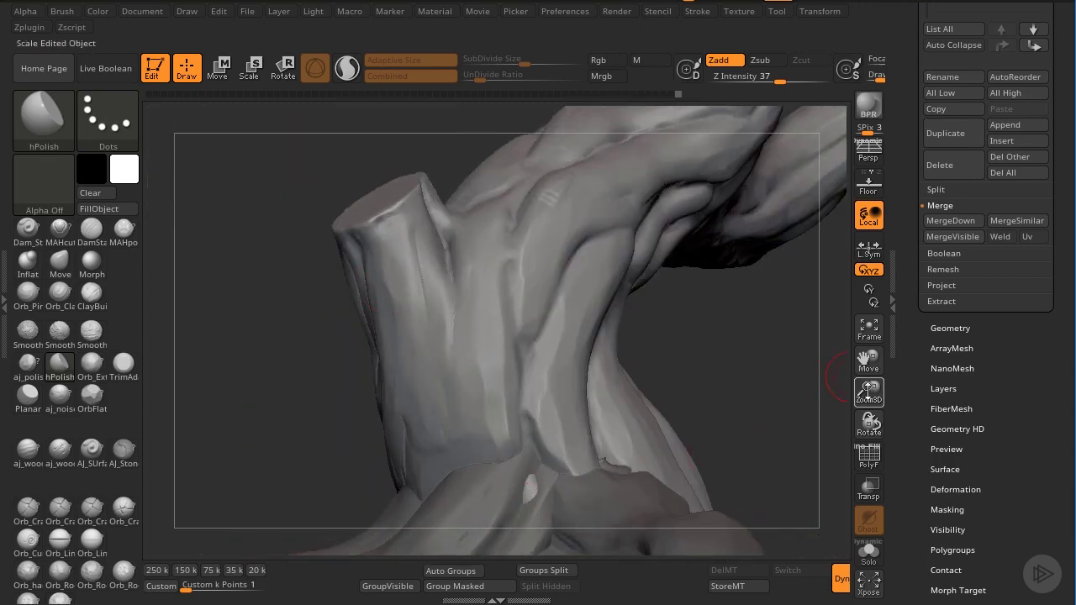
Examine the blended stump, branches and roots from several sides of the whole tree
left_click_drag(868, 391, 795, 346)
left_click_drag(682, 409, 741, 358)
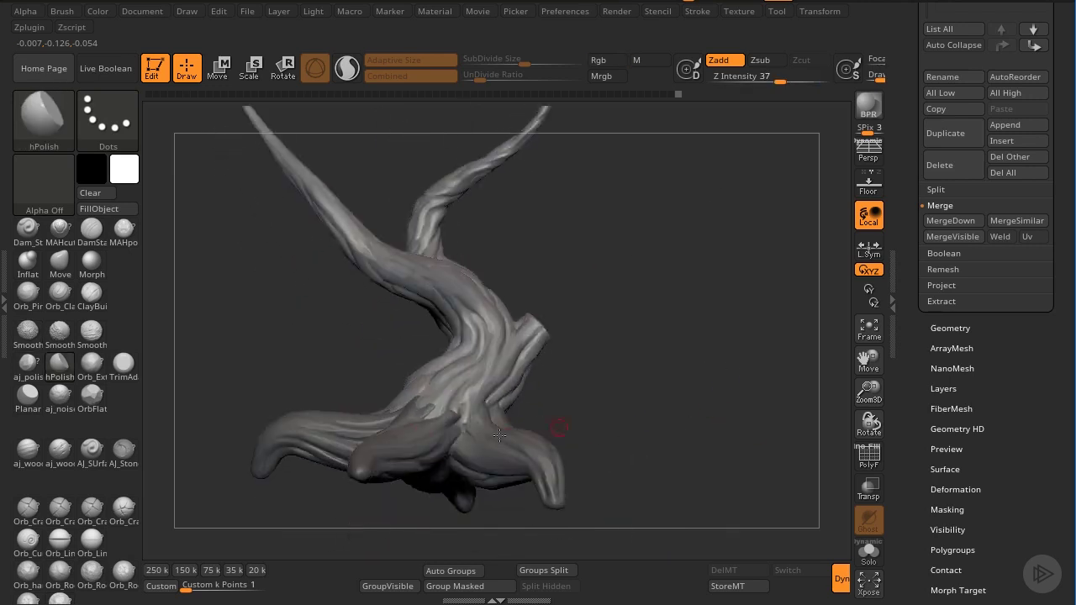
left_click_drag(458, 402, 490, 444)
left_click_drag(869, 390, 871, 421)
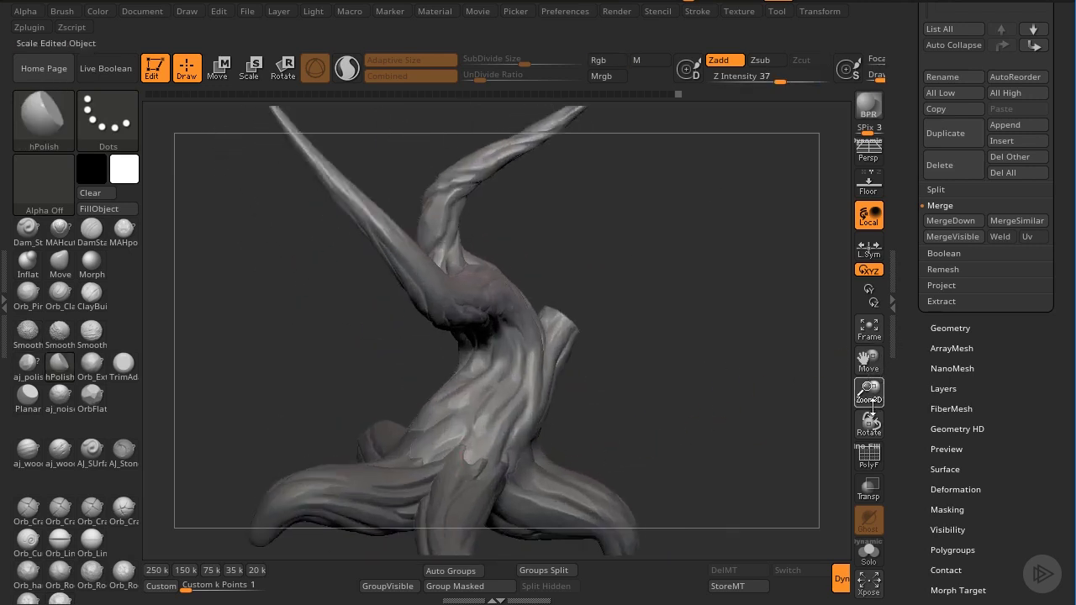
left_click_drag(868, 360, 841, 235)
left_click_drag(788, 307, 631, 337)
left_click_drag(870, 359, 869, 461)
left_click_drag(760, 366, 757, 390)
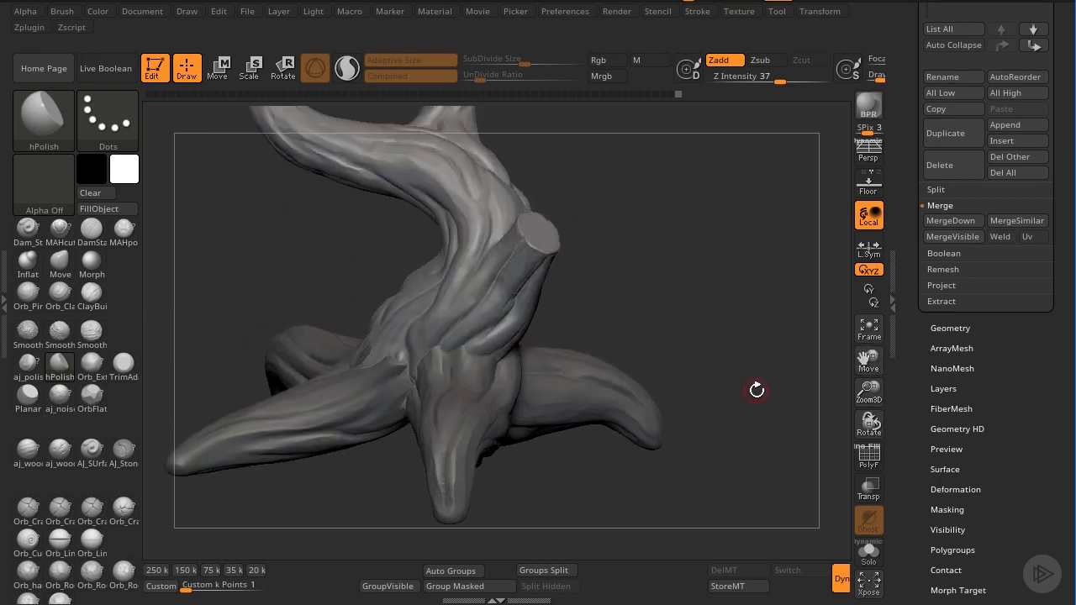
left_click_drag(634, 272, 602, 232)
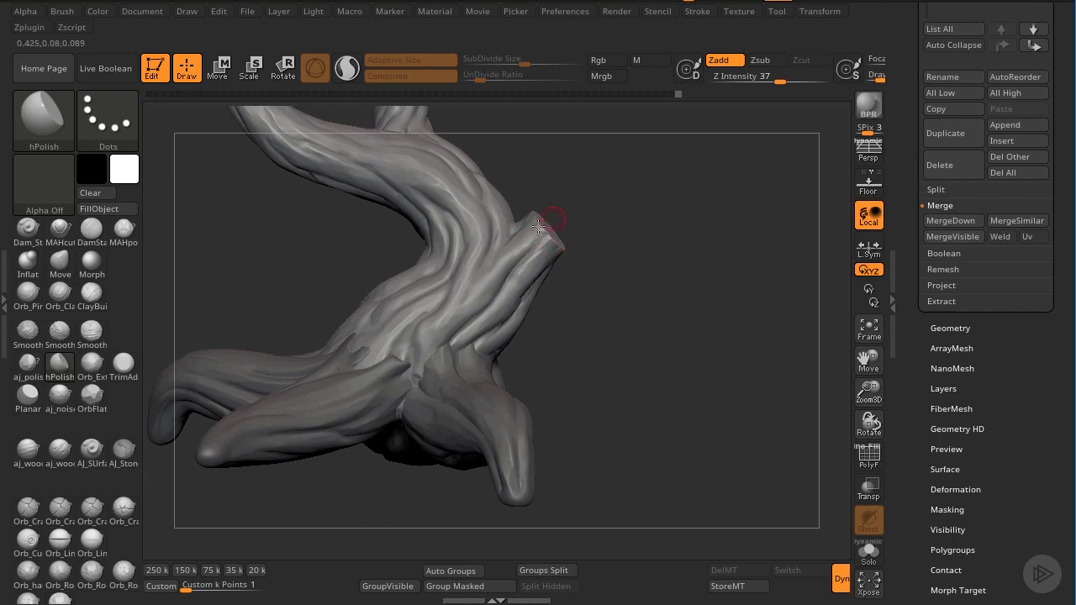